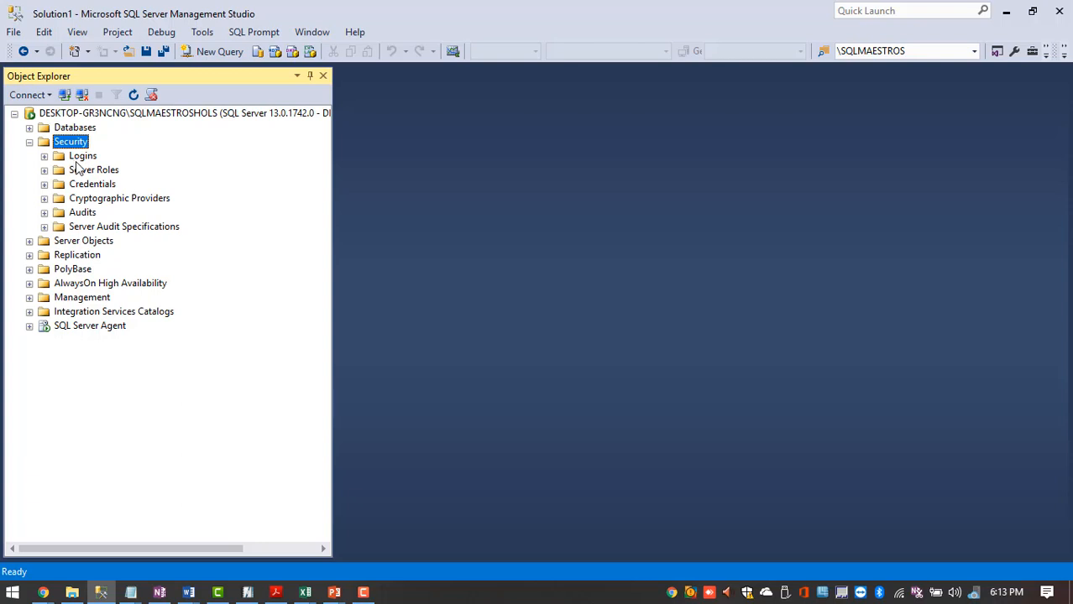
- Start a new login under Security > Logins and name it SQLMaestrosMC
right_click(77, 159)
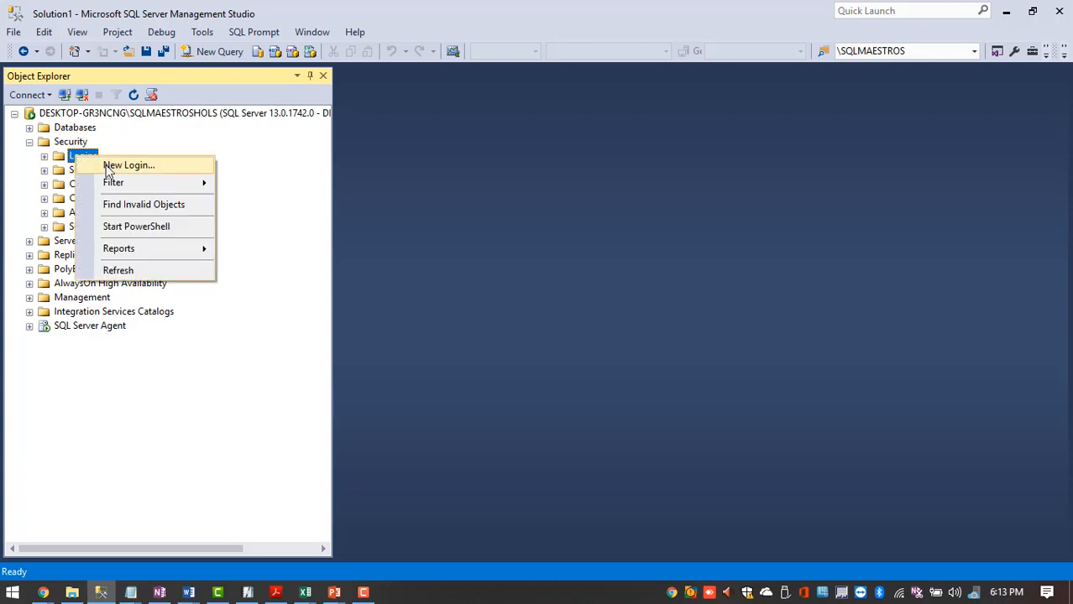
click(118, 166)
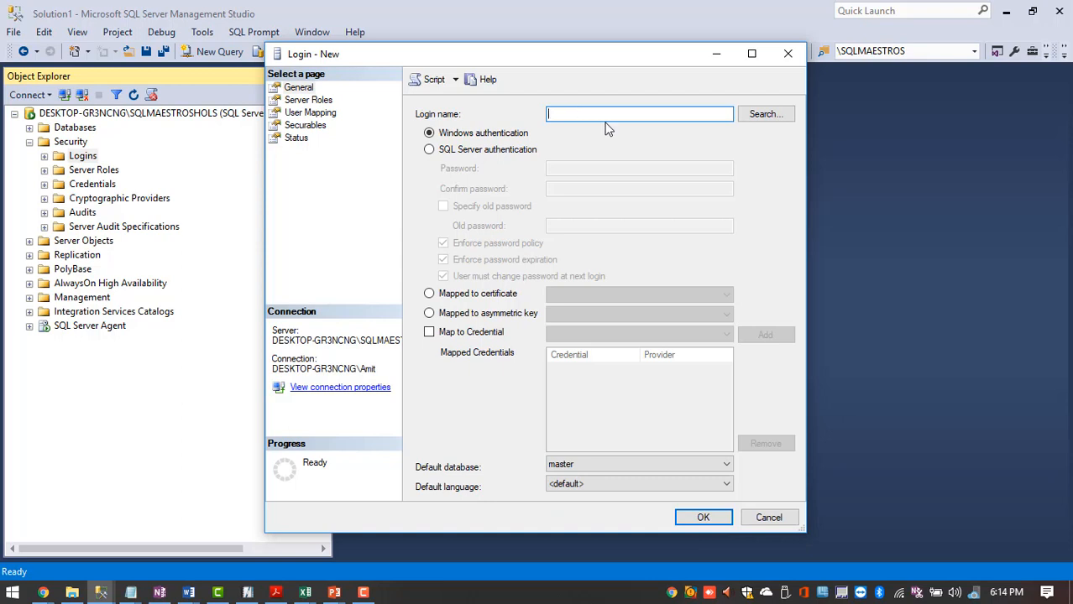
text(SQLMaestrosMC)
- Switch to SQL Server authentication, enter and confirm the password, and toggle password policy off and on
click(507, 155)
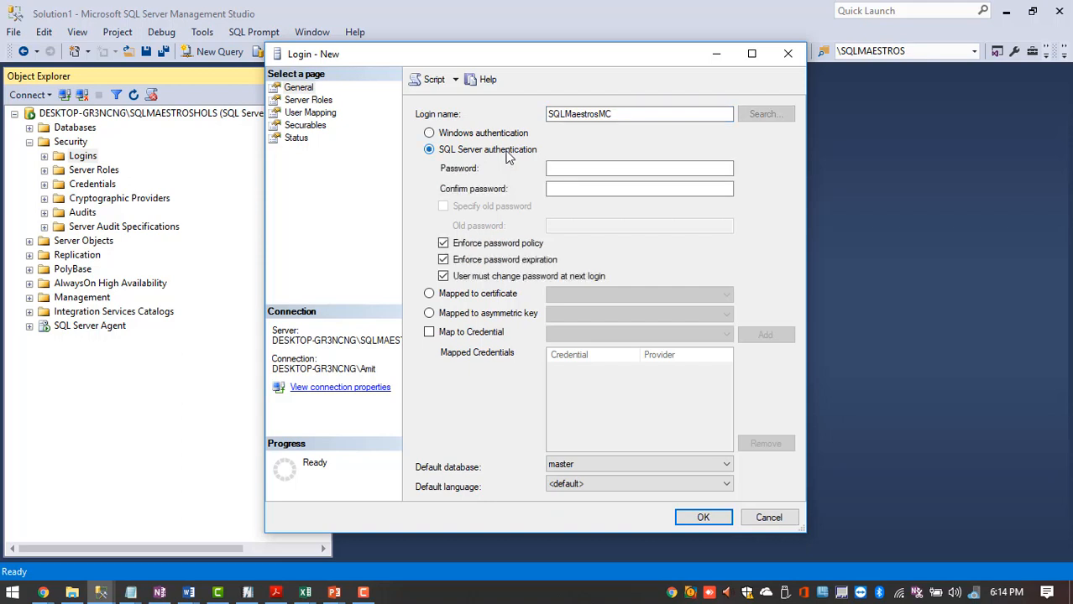
click(570, 169)
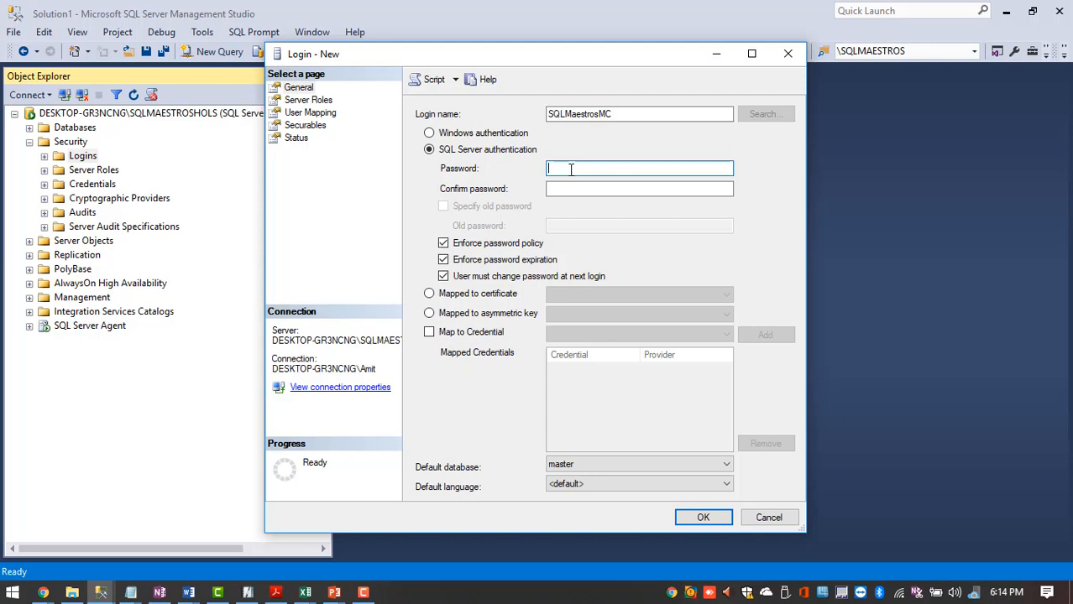
text(•••••)
key(Tab)
text(•)
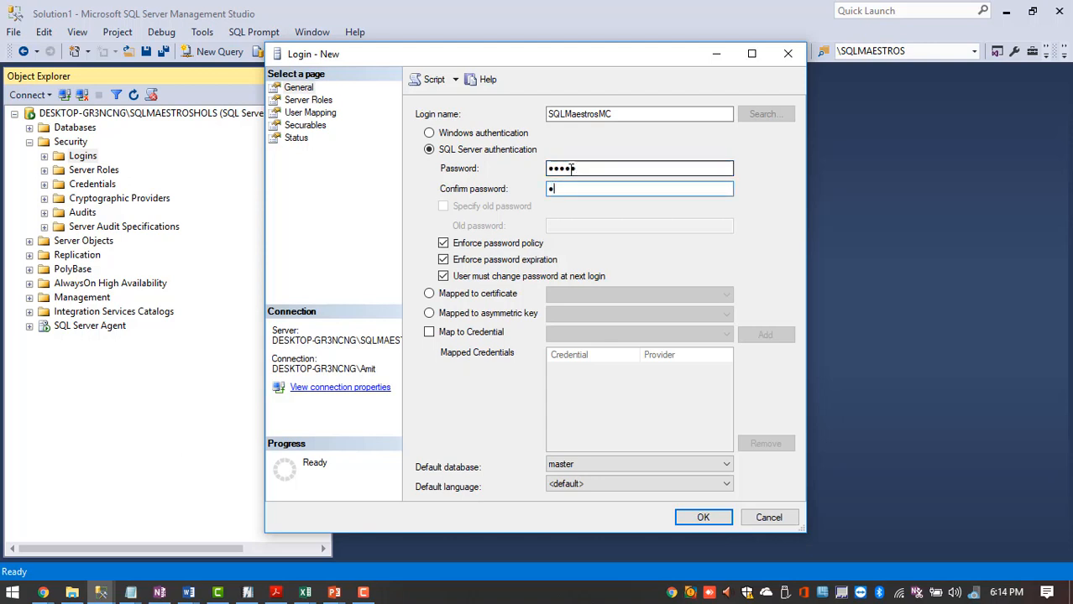
text(••••)
click(487, 250)
click(487, 251)
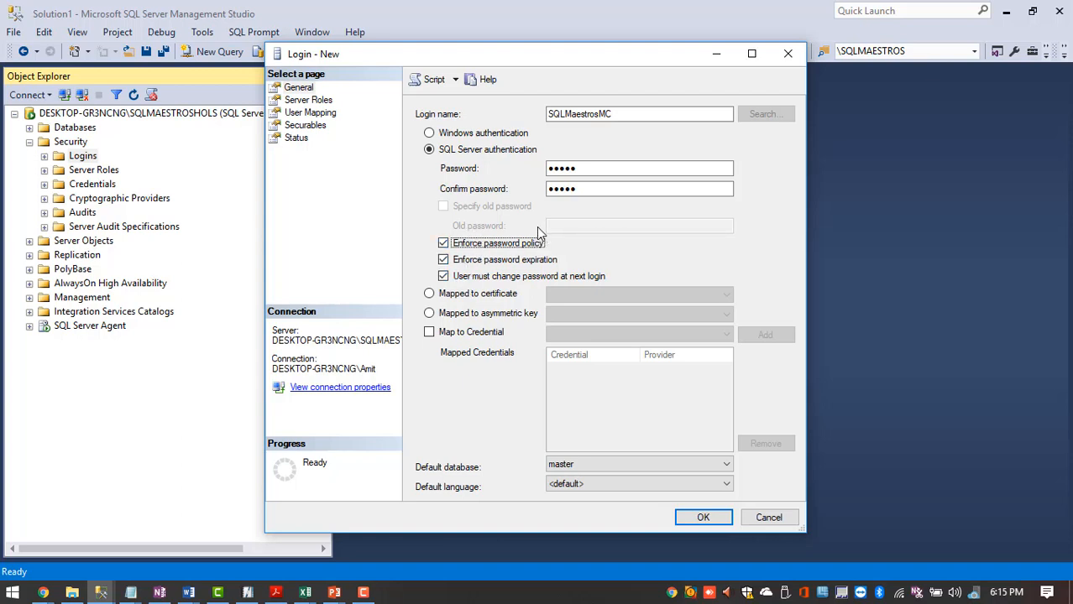
- Uncheck Enforce password policy and view the Server Roles page, where only public is granted
click(444, 245)
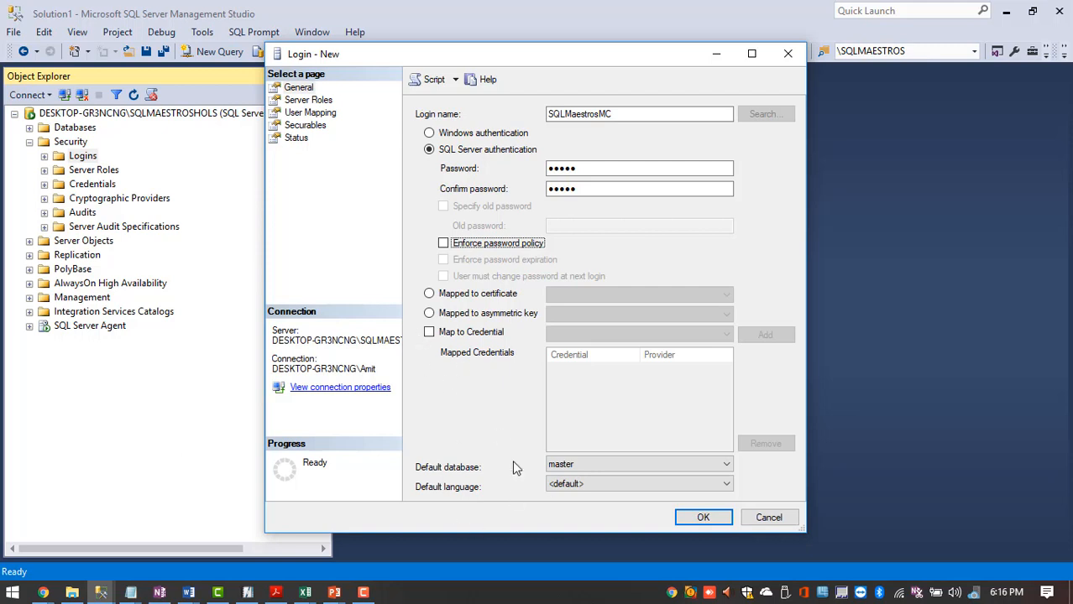
click(299, 102)
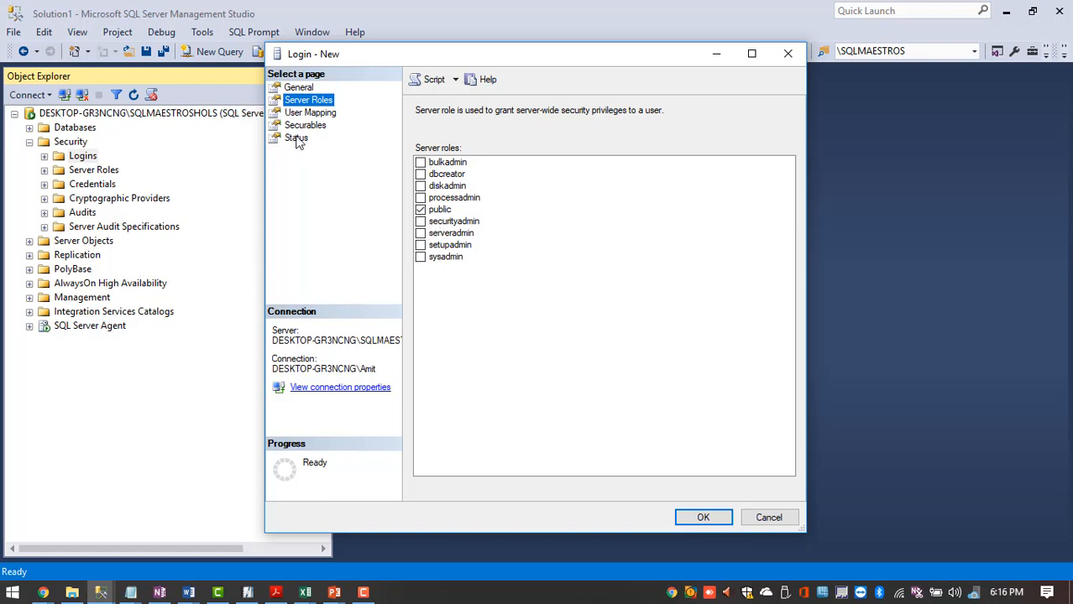
- Map the login to AW2012 with db_owner and public role membership
click(309, 114)
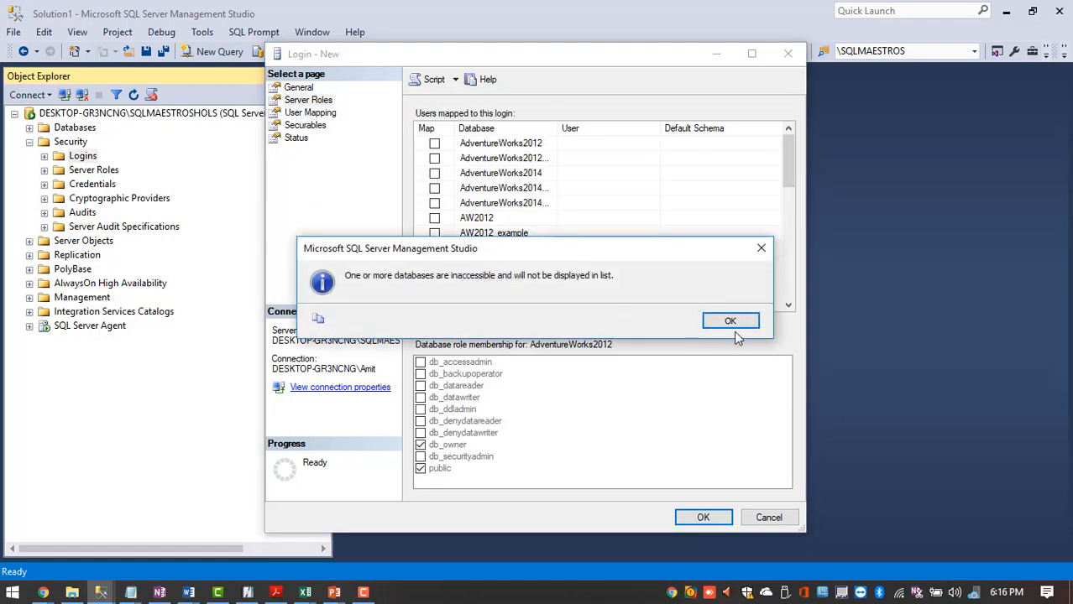
click(730, 323)
scroll(536, 212, down, 3)
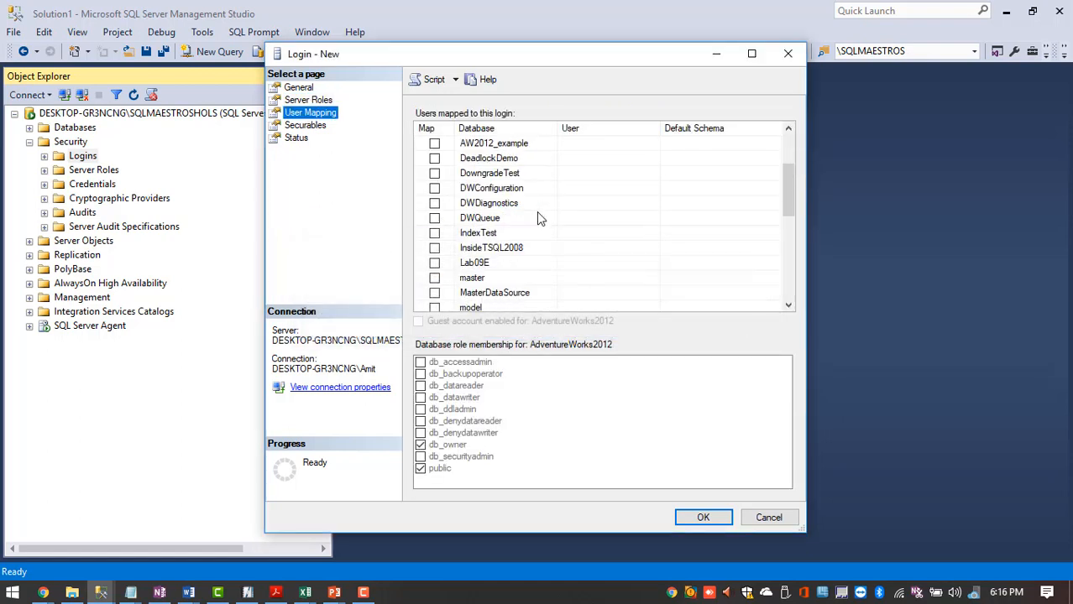
scroll(472, 287, up, 4)
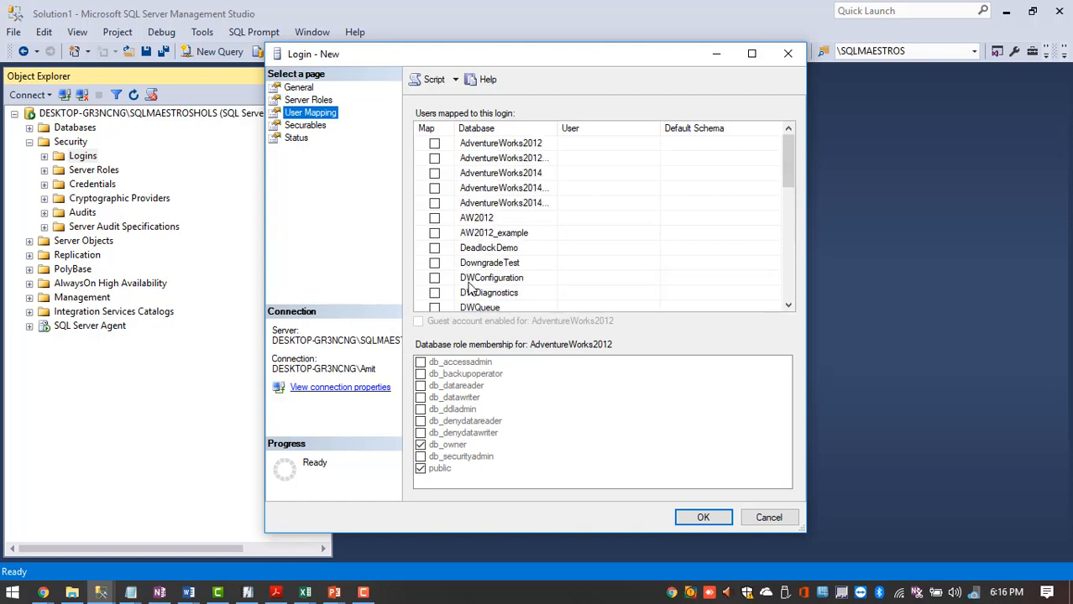
click(434, 218)
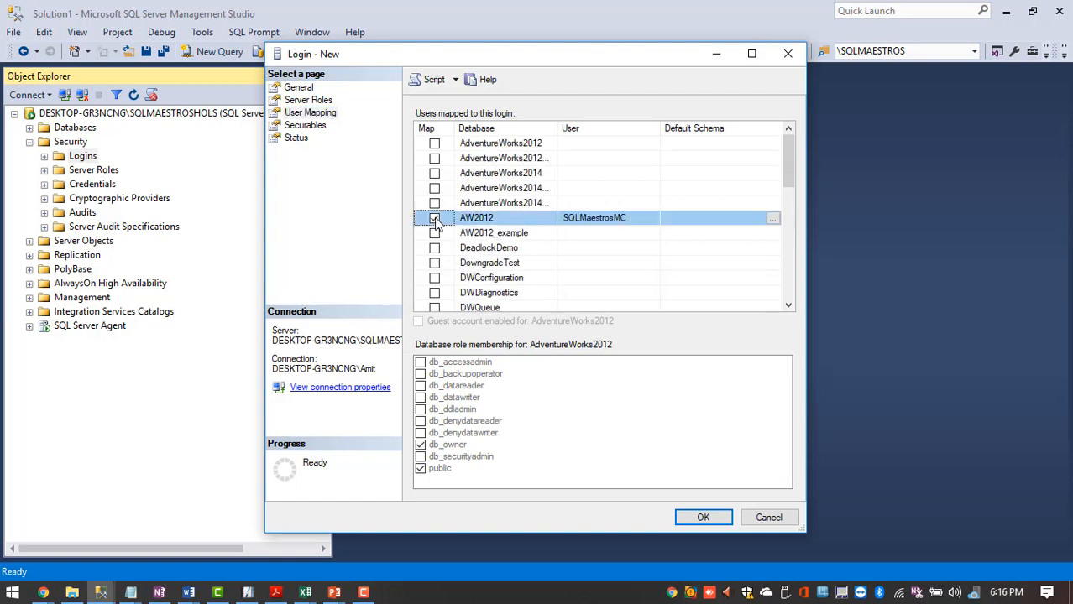
click(477, 220)
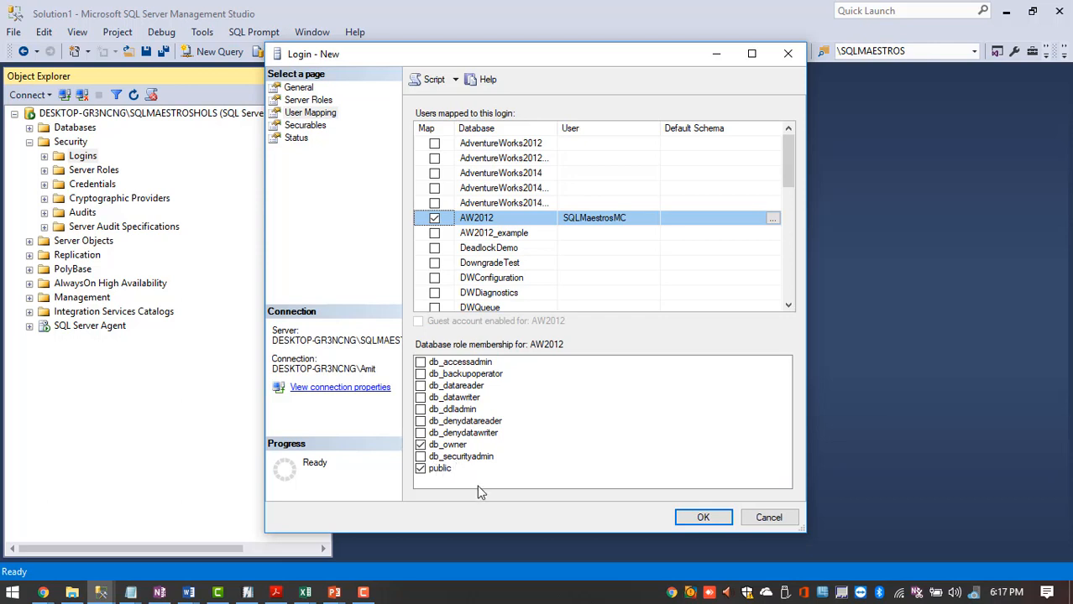
- Review the Securables and Status pages, then script the login to a new query window
click(314, 128)
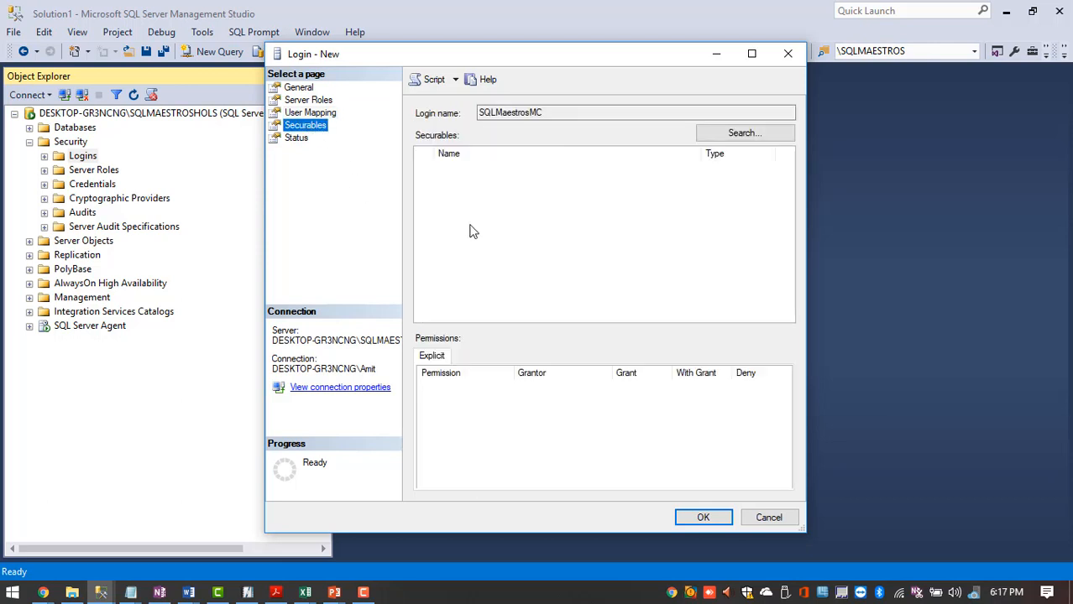
click(299, 139)
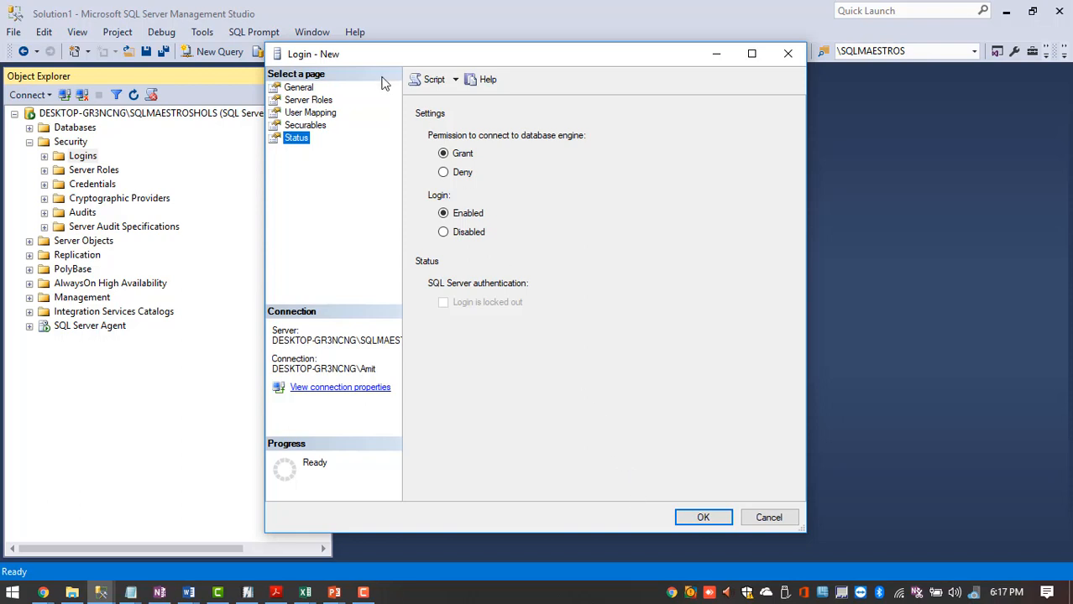
click(422, 83)
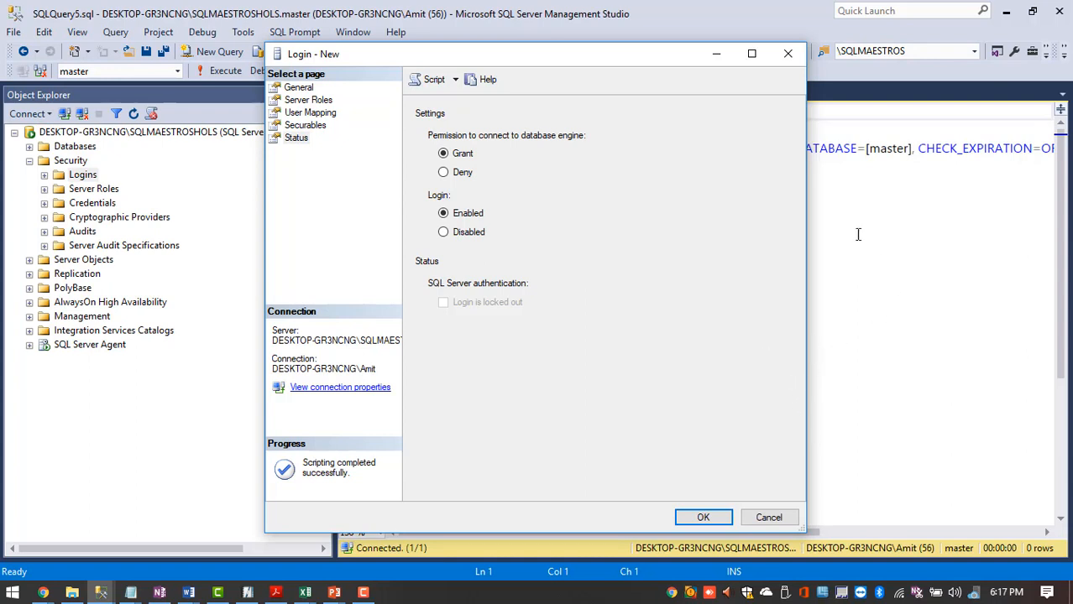
click(923, 350)
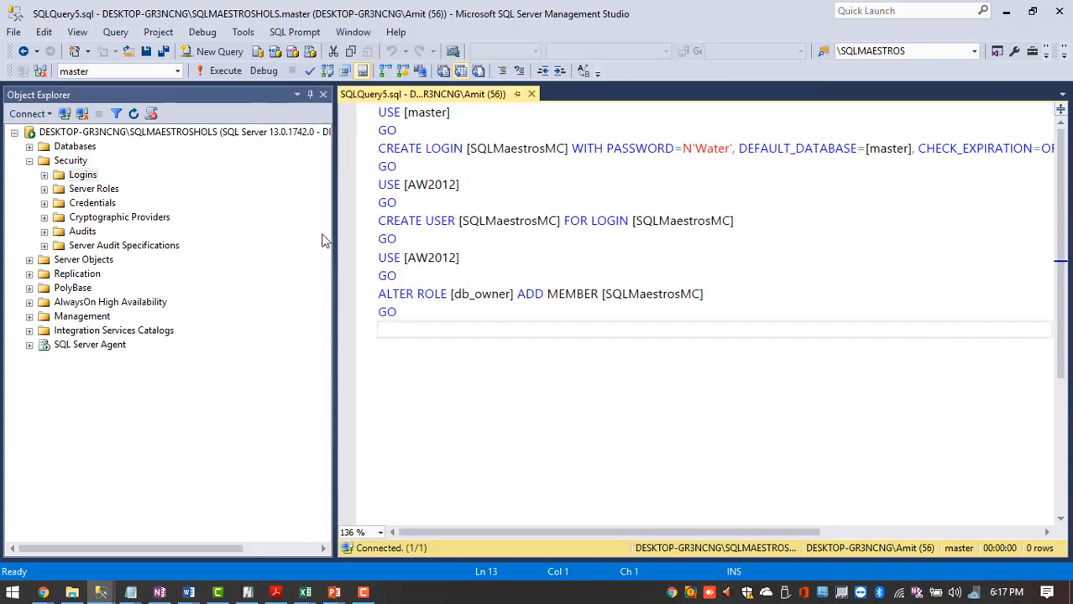
drag(335, 232, 149, 206)
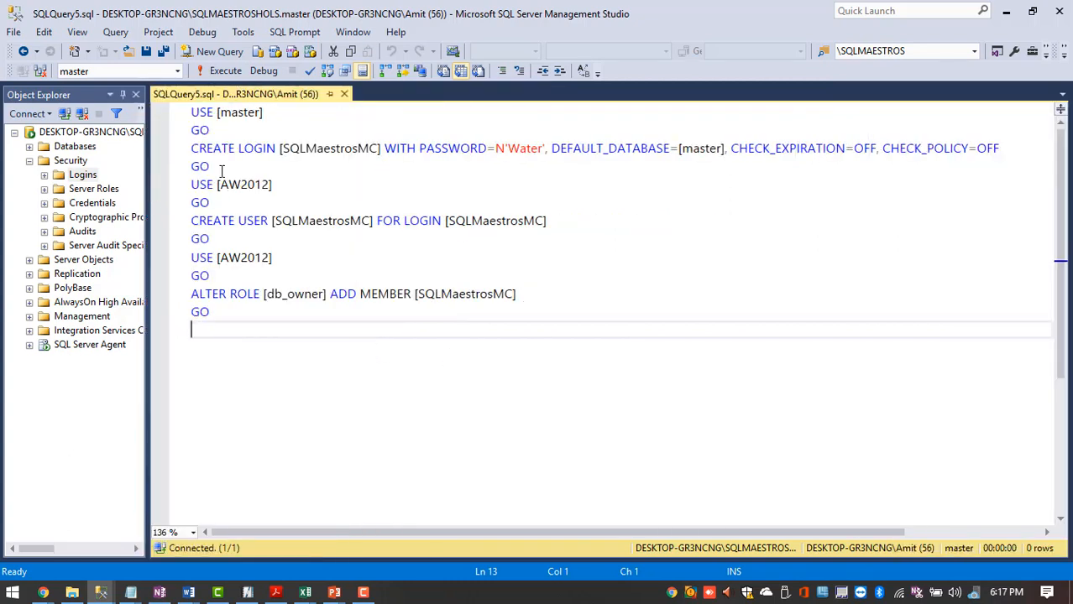
drag(220, 168, 187, 116)
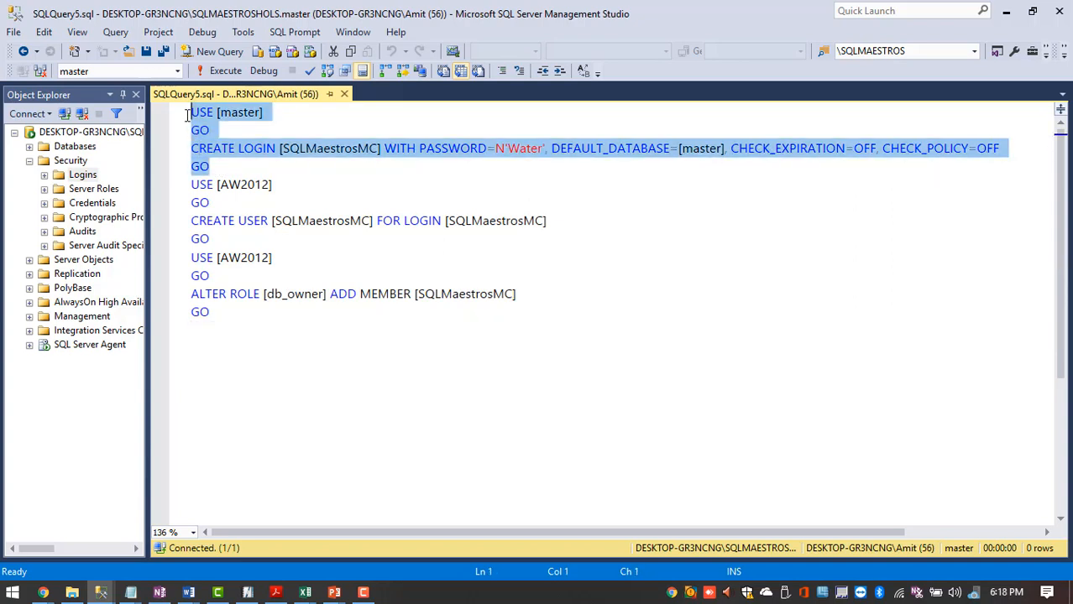
click(246, 130)
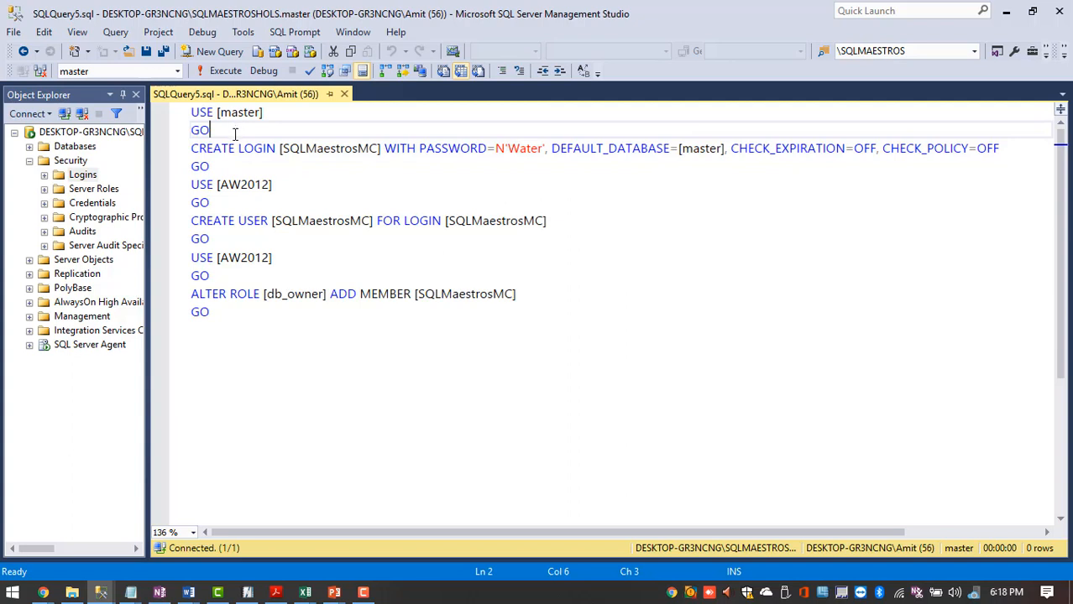
click(231, 165)
double_click(217, 148)
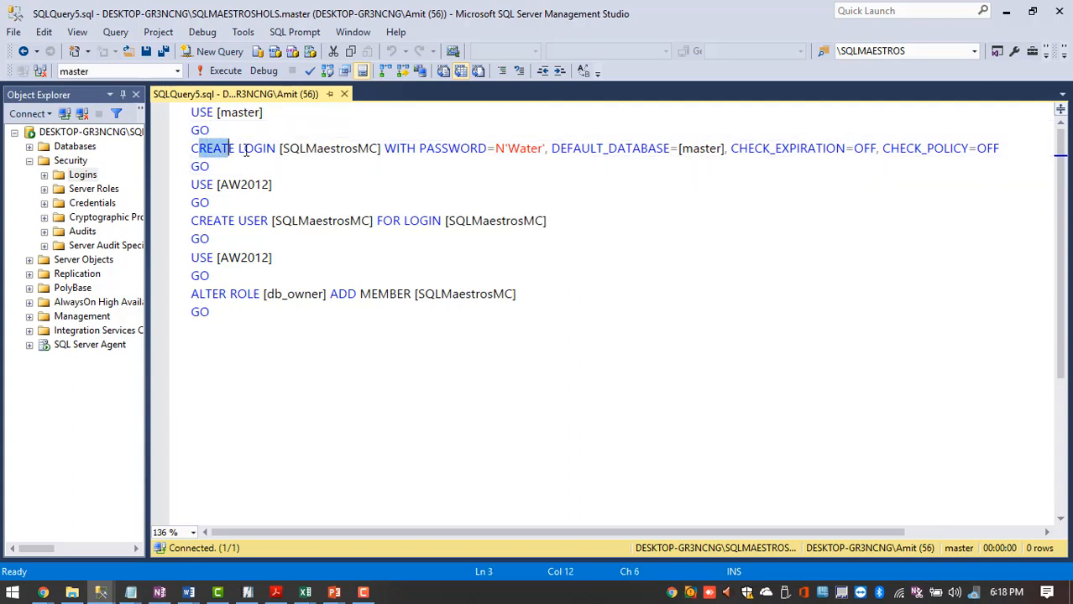
drag(216, 147, 472, 164)
click(473, 163)
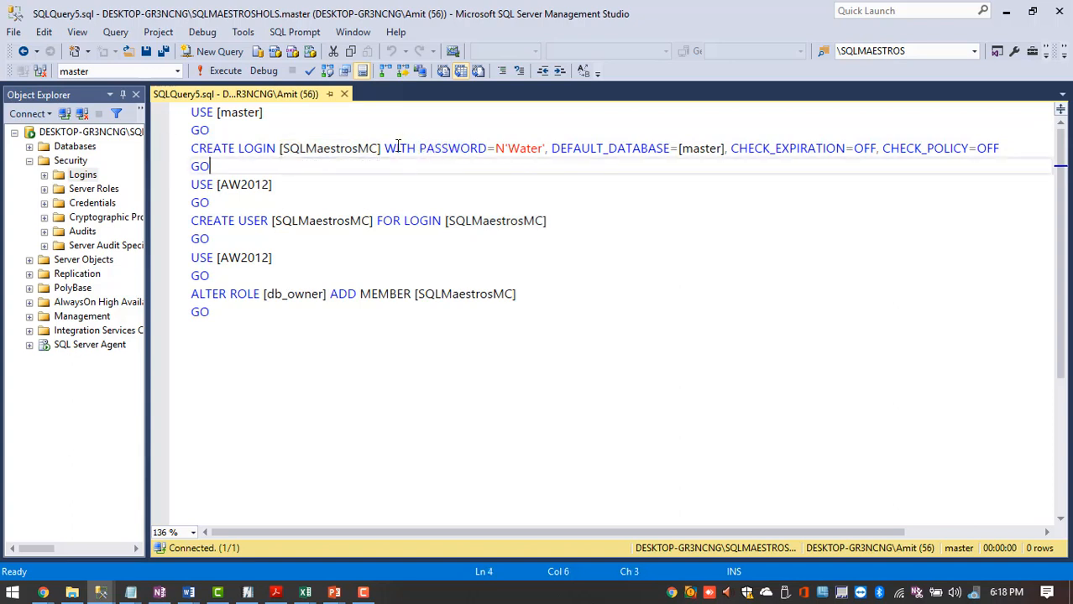
drag(385, 149, 530, 143)
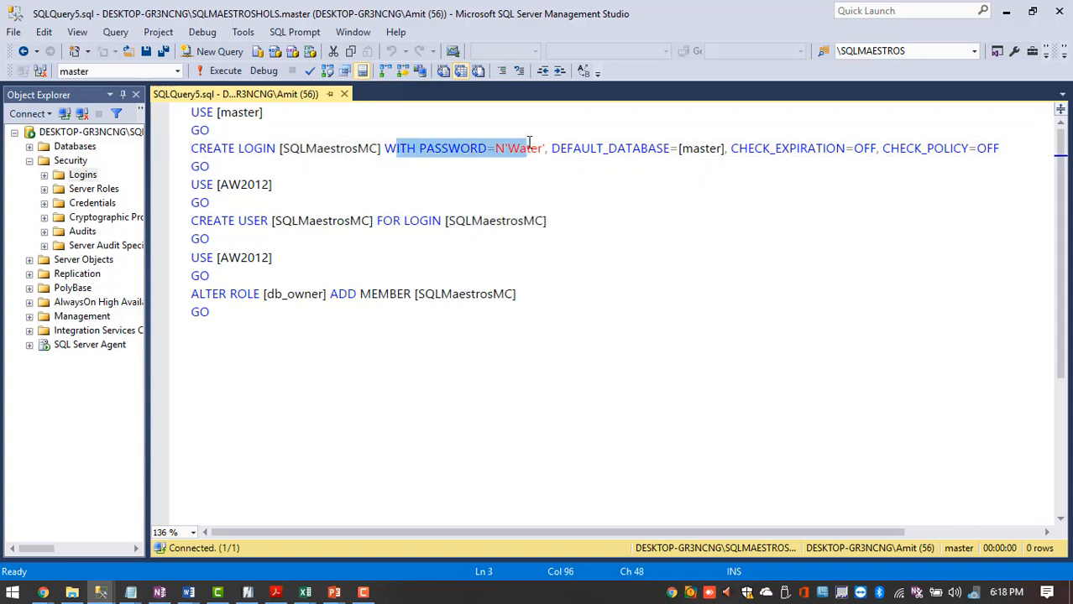
click(516, 164)
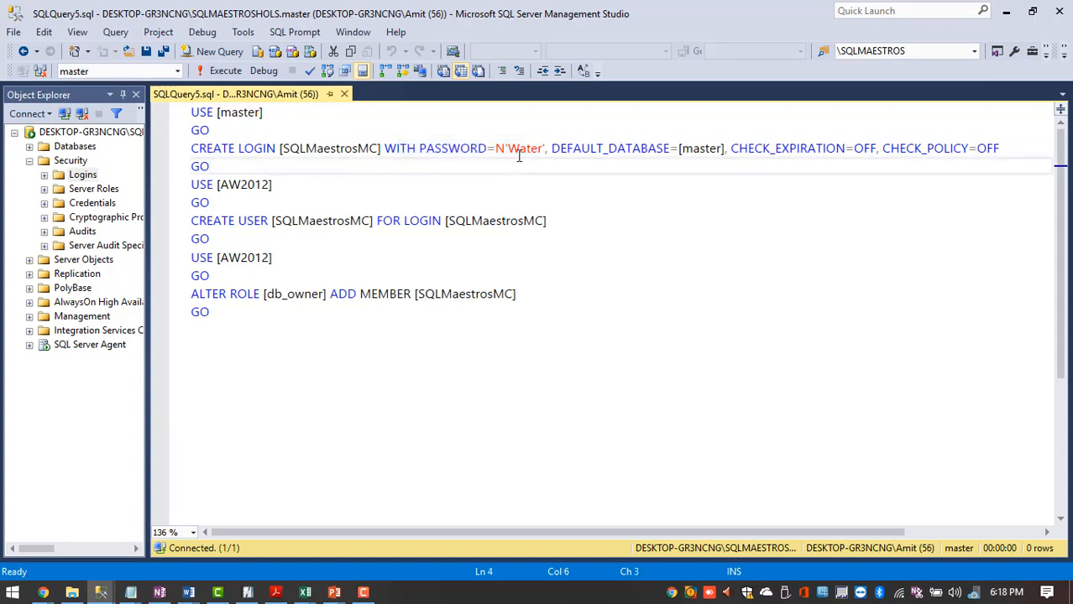
drag(540, 147, 507, 148)
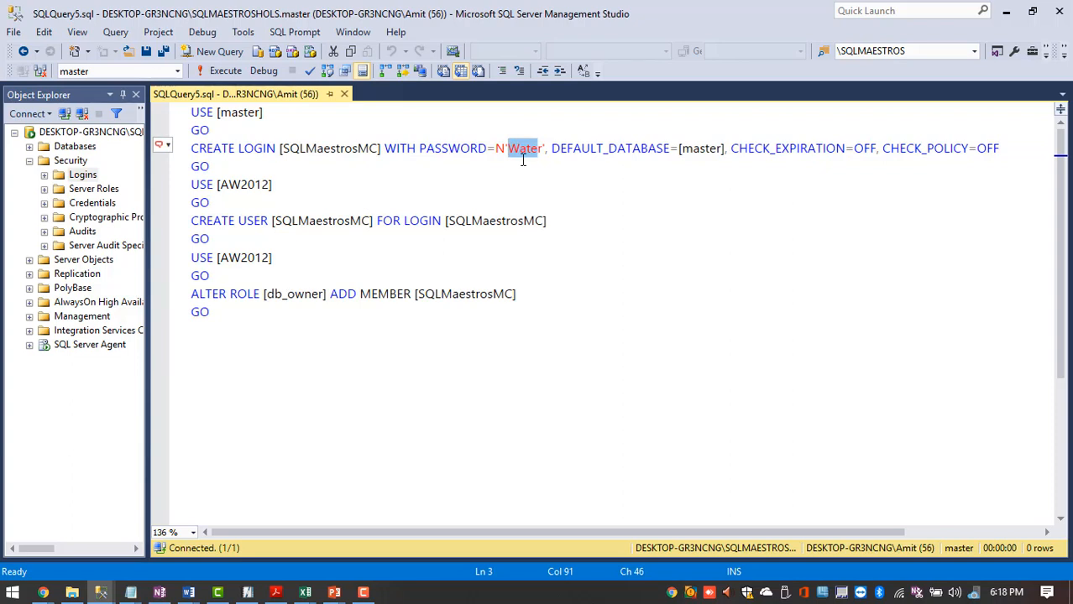
drag(574, 152, 872, 157)
click(749, 149)
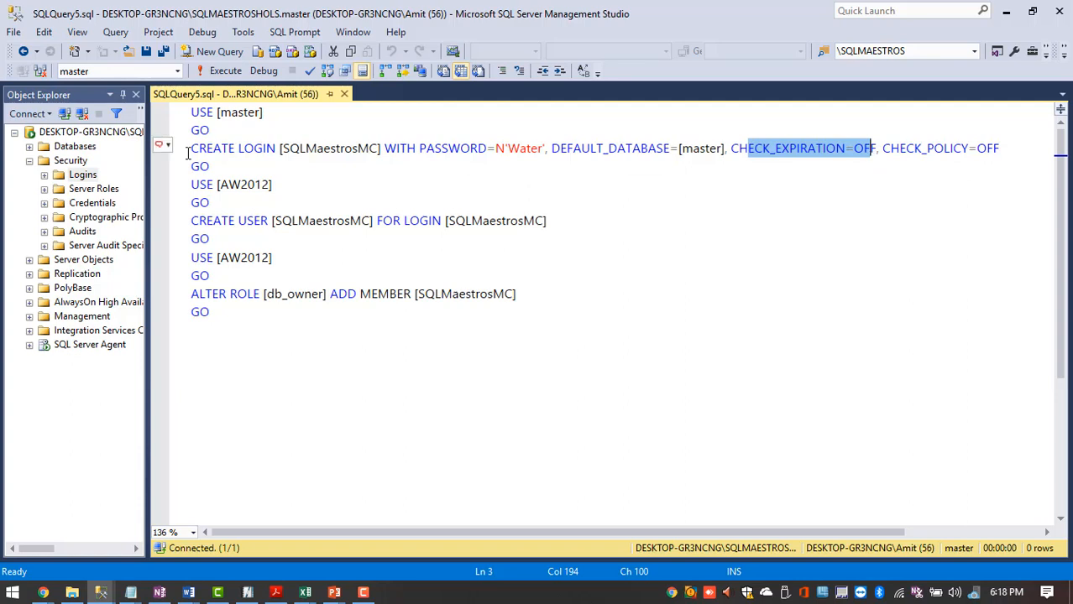
drag(232, 166, 190, 130)
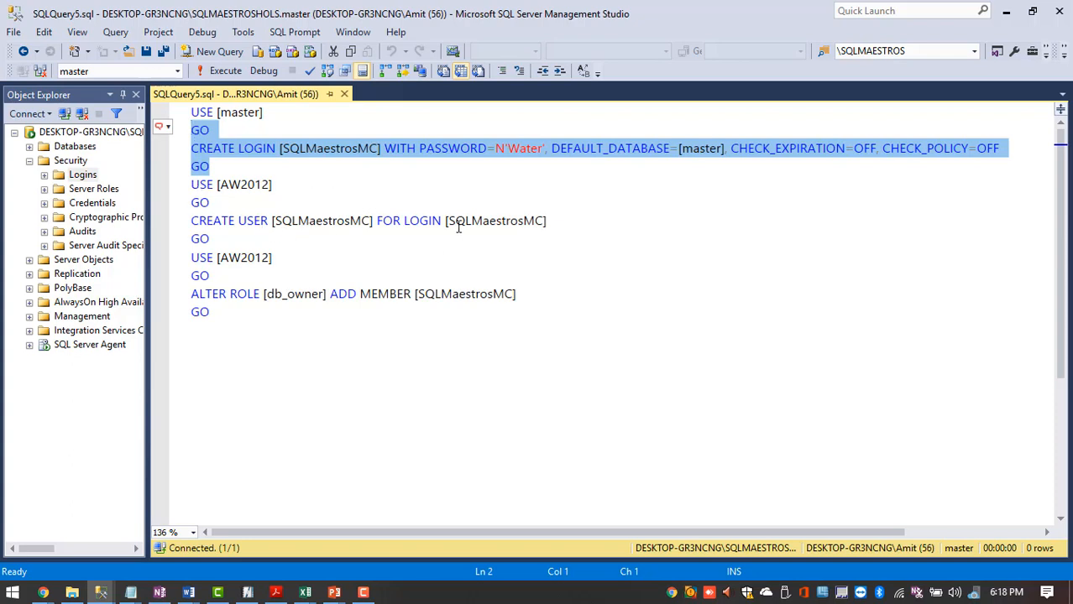
mouse_move(459, 225)
drag(230, 236, 191, 223)
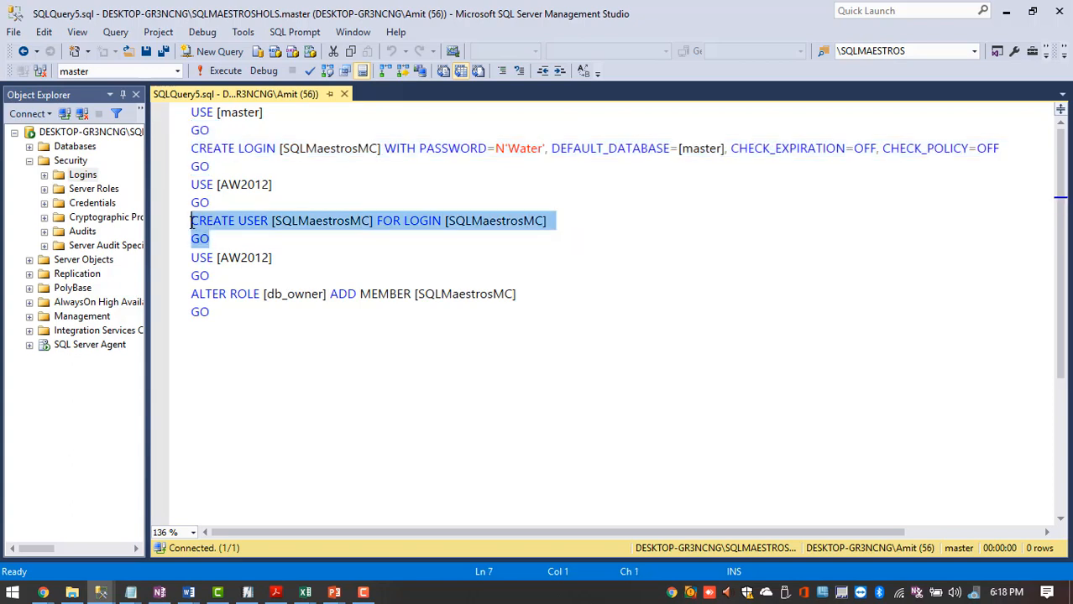
click(282, 223)
double_click(353, 222)
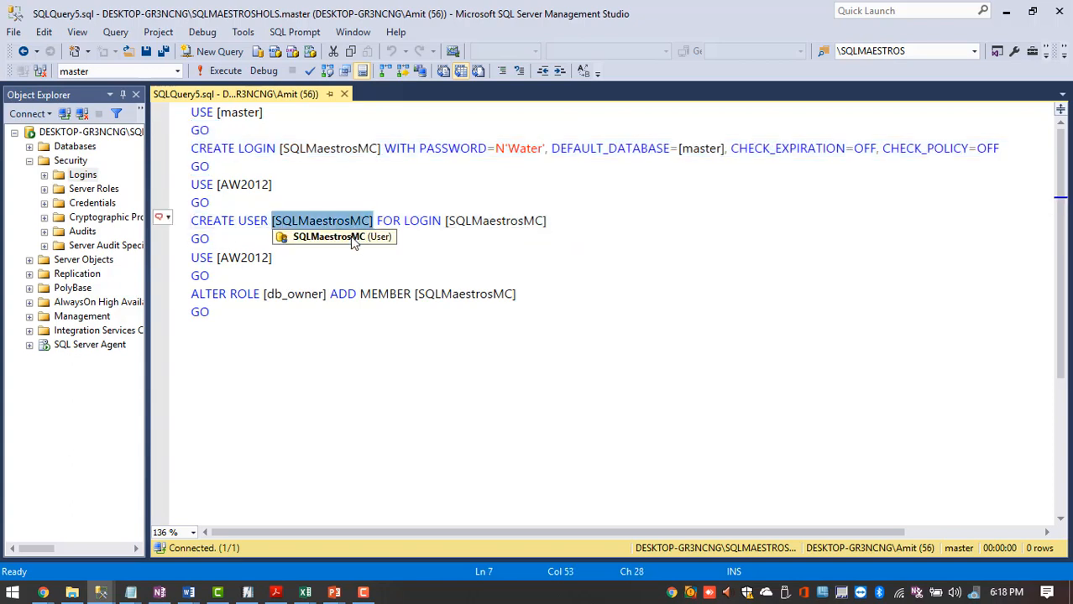
click(410, 223)
drag(411, 223, 433, 221)
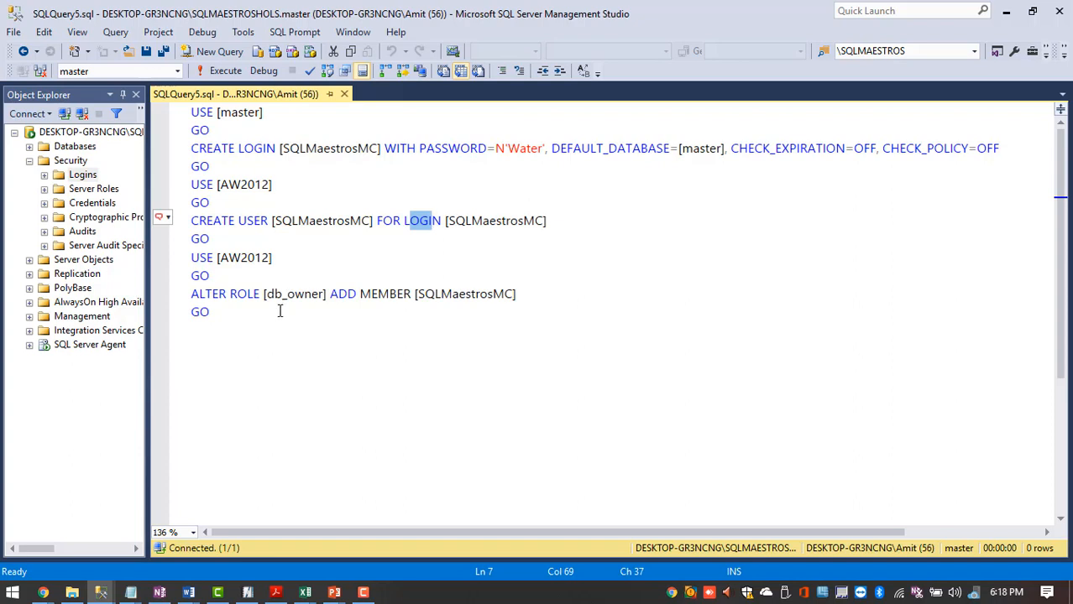
drag(267, 294, 305, 294)
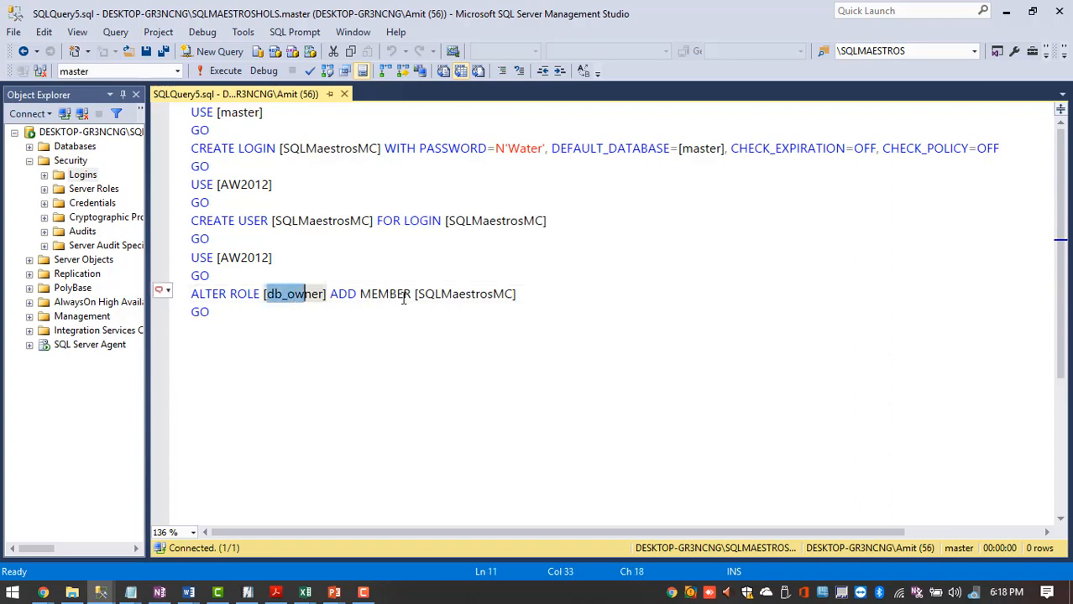
drag(295, 225, 346, 224)
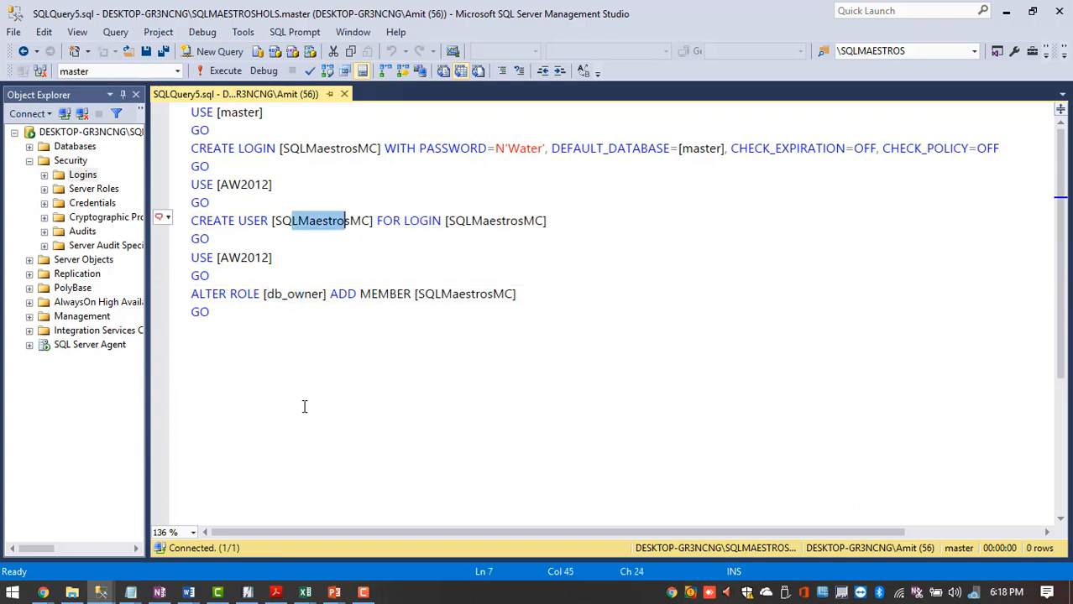
drag(235, 323, 190, 220)
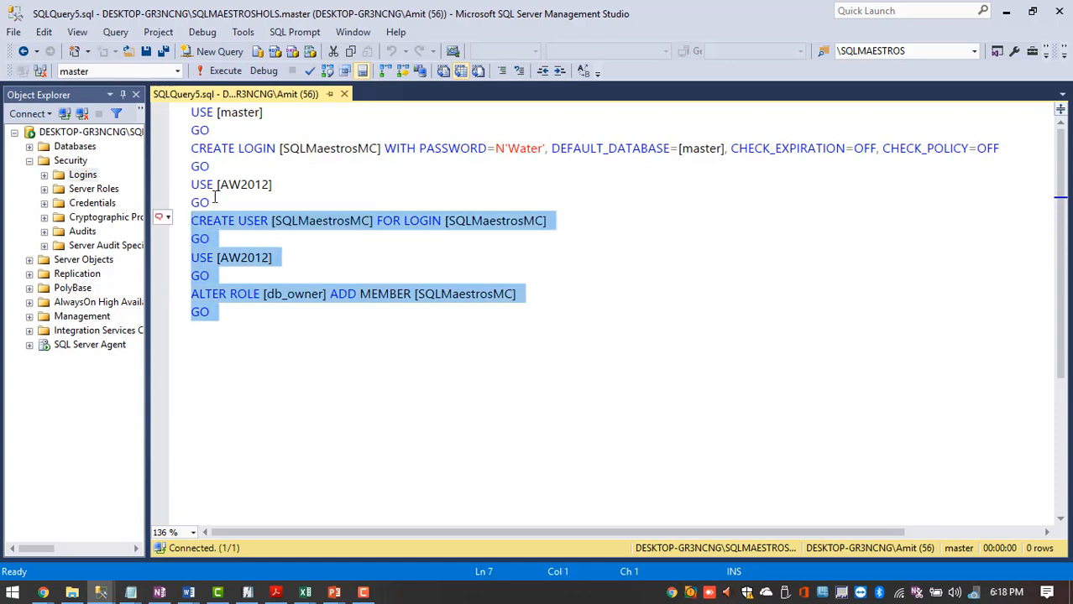
click(213, 165)
drag(211, 162, 189, 151)
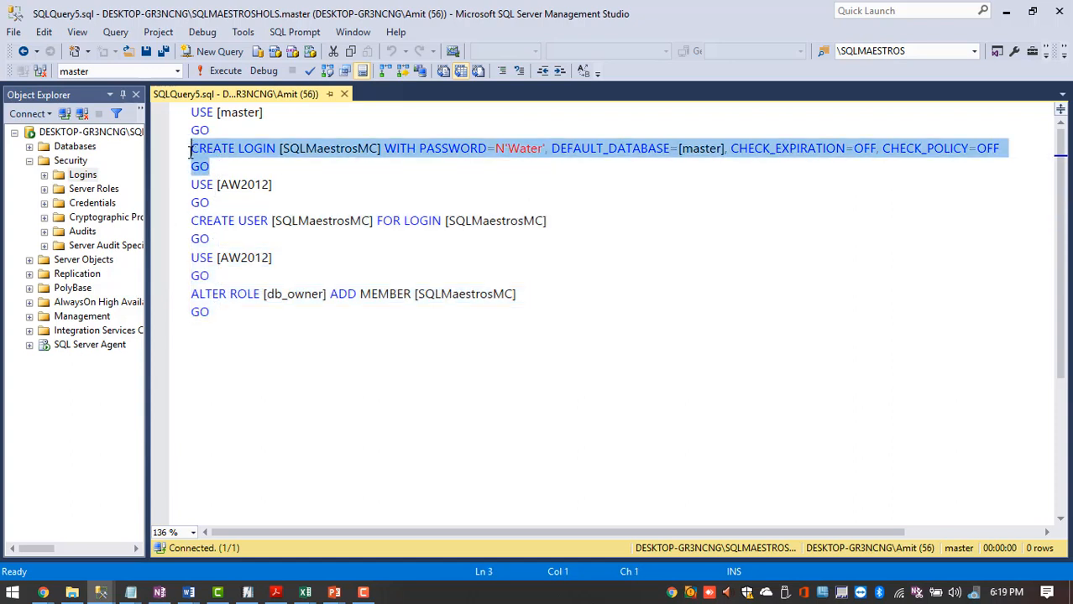
drag(240, 317, 163, 106)
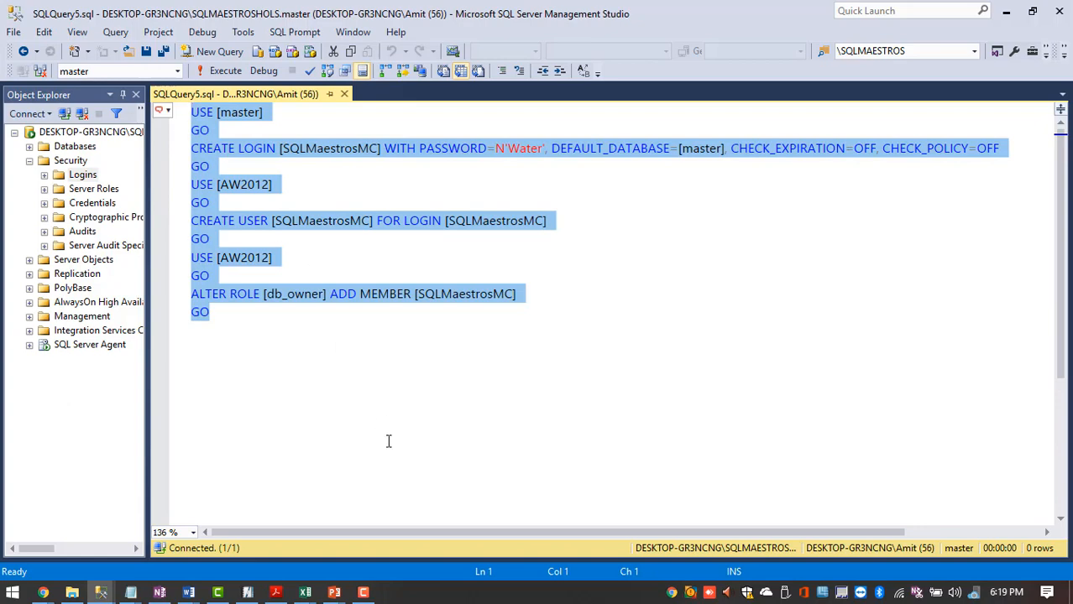
- Confirm the Login - New dialog and locate SQLMaestrosMC under Security > Logins
click(101, 593)
click(263, 547)
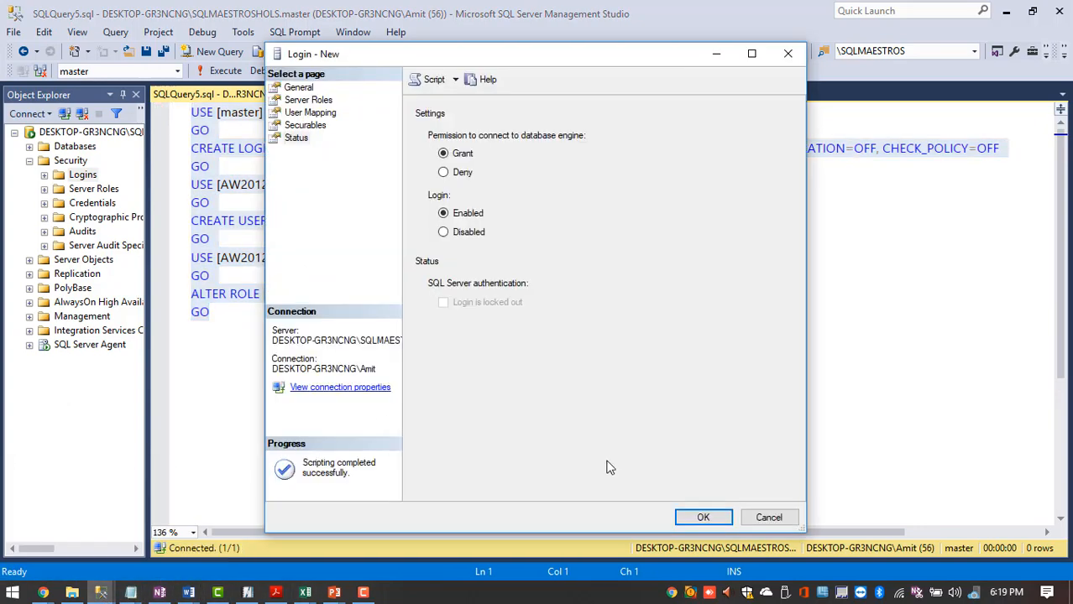
click(703, 518)
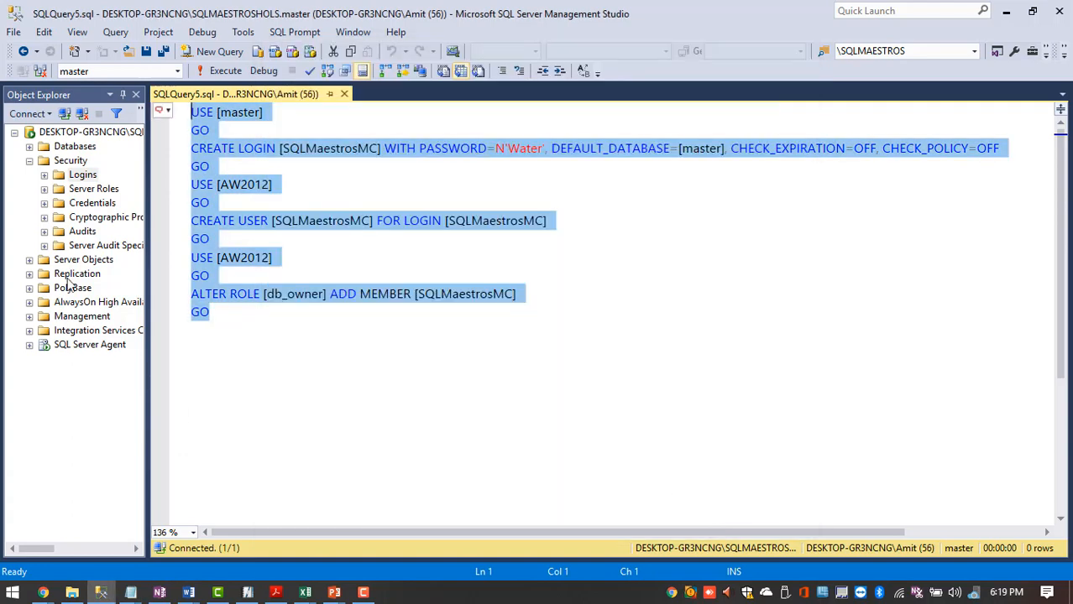
double_click(54, 178)
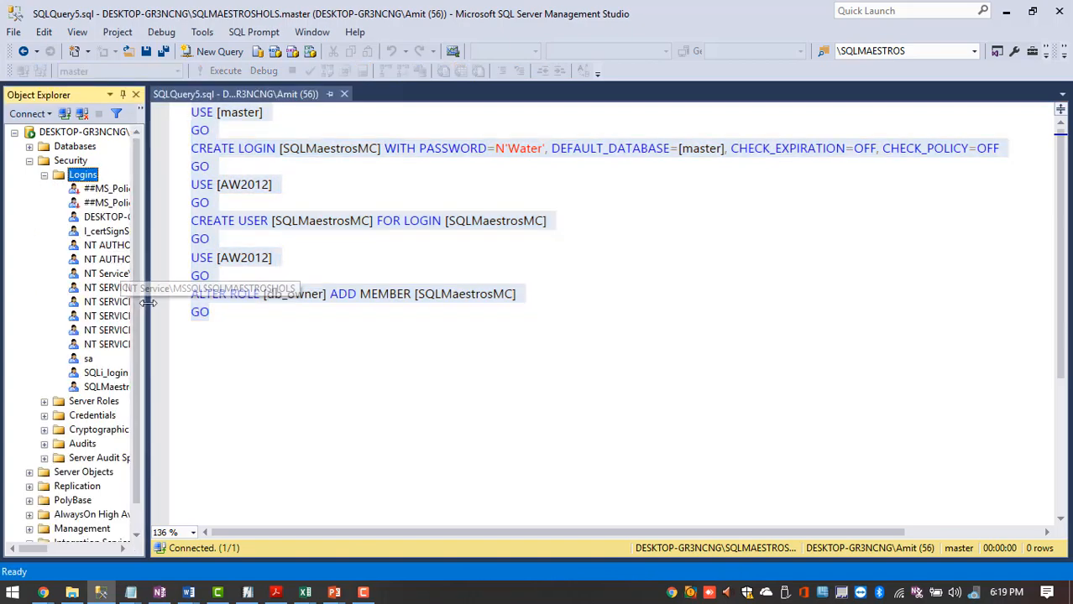
drag(143, 307, 463, 353)
click(149, 391)
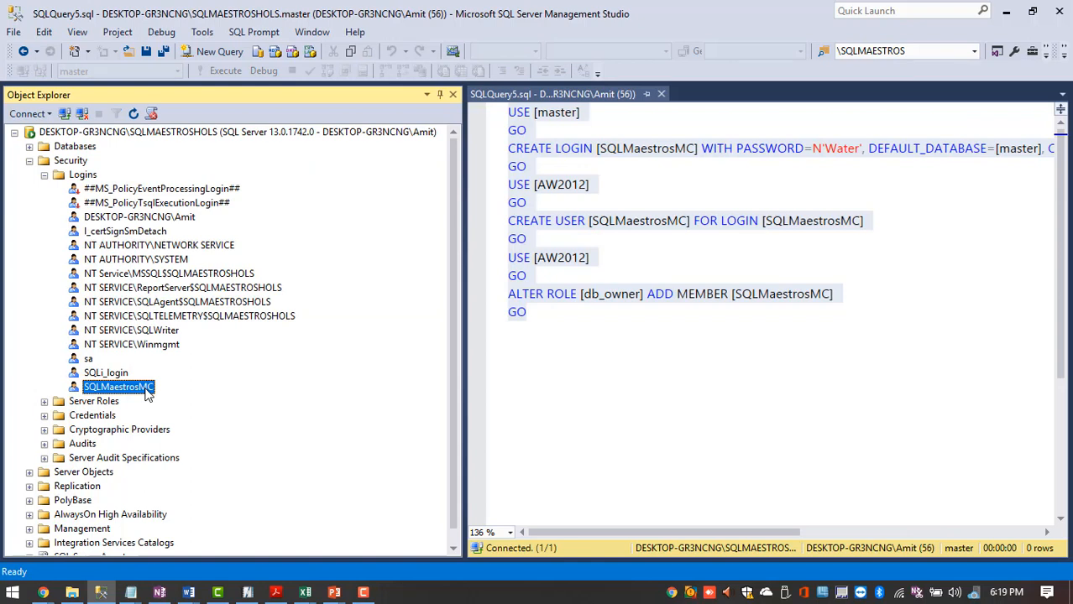
- Disconnect, then reconnect the Database Engine as SQLMaestrosMC with SQL Server Authentication and its password
click(80, 115)
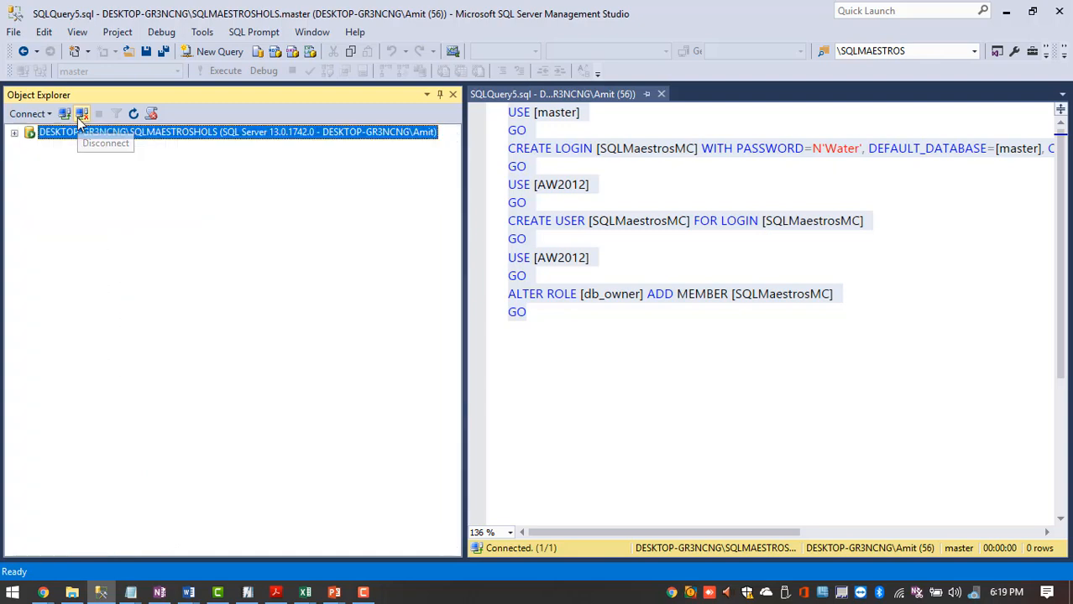
click(79, 116)
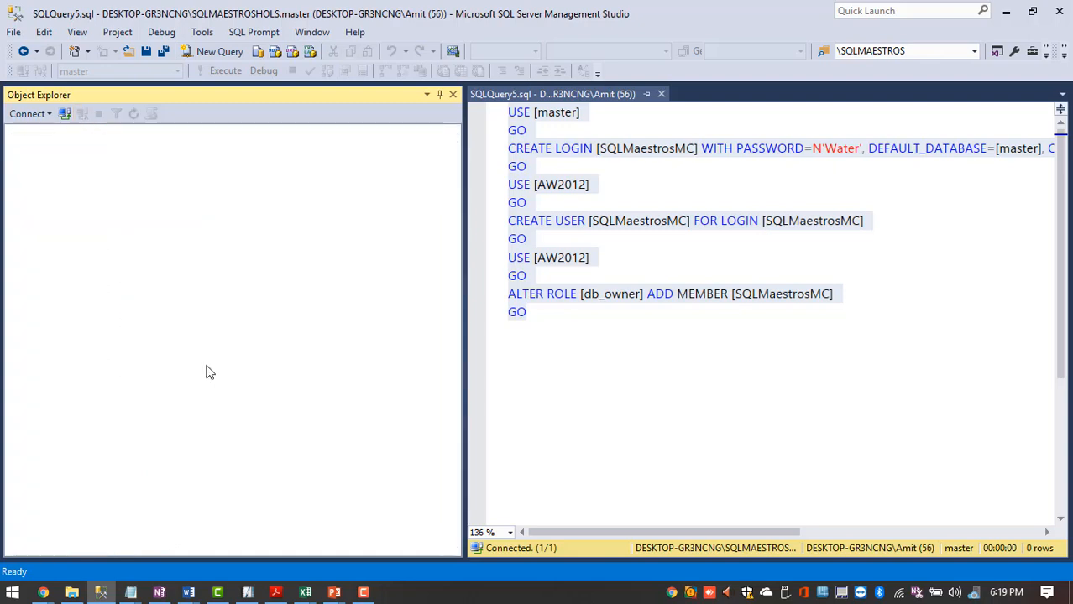
click(33, 115)
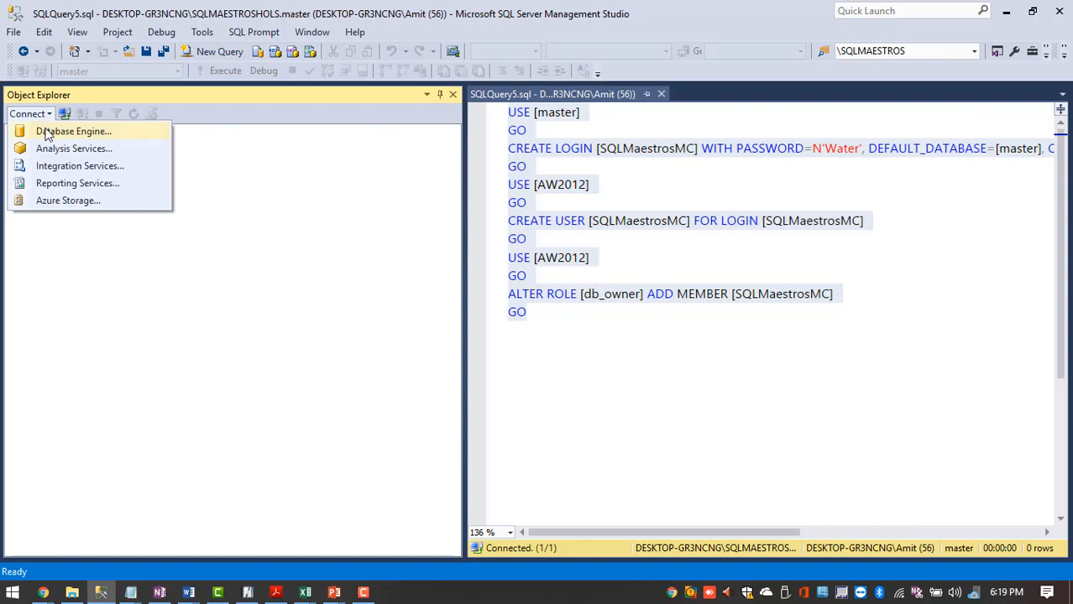
click(48, 133)
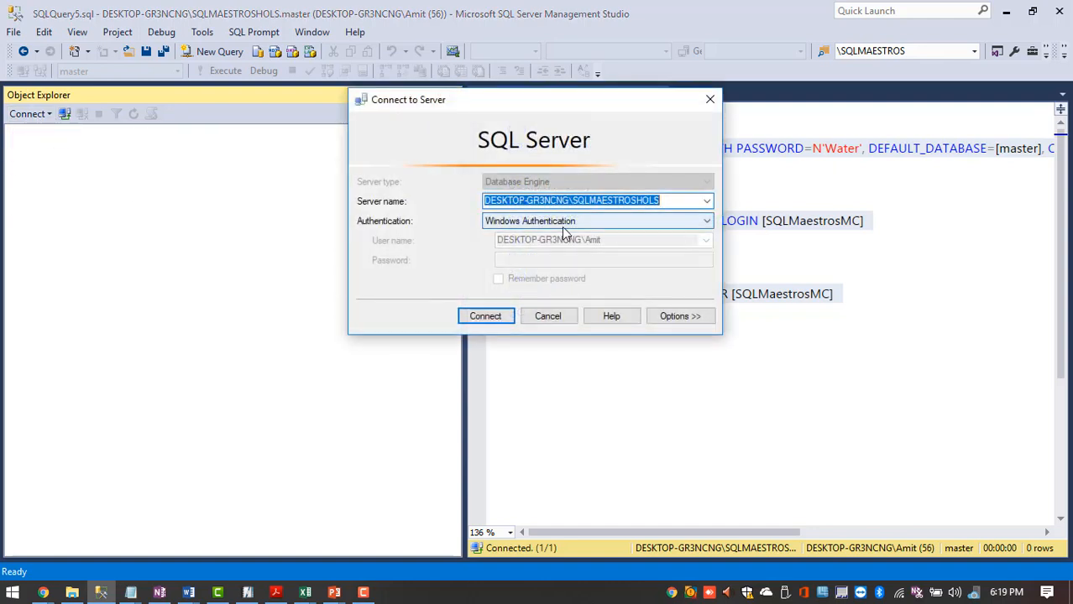
click(562, 227)
click(541, 243)
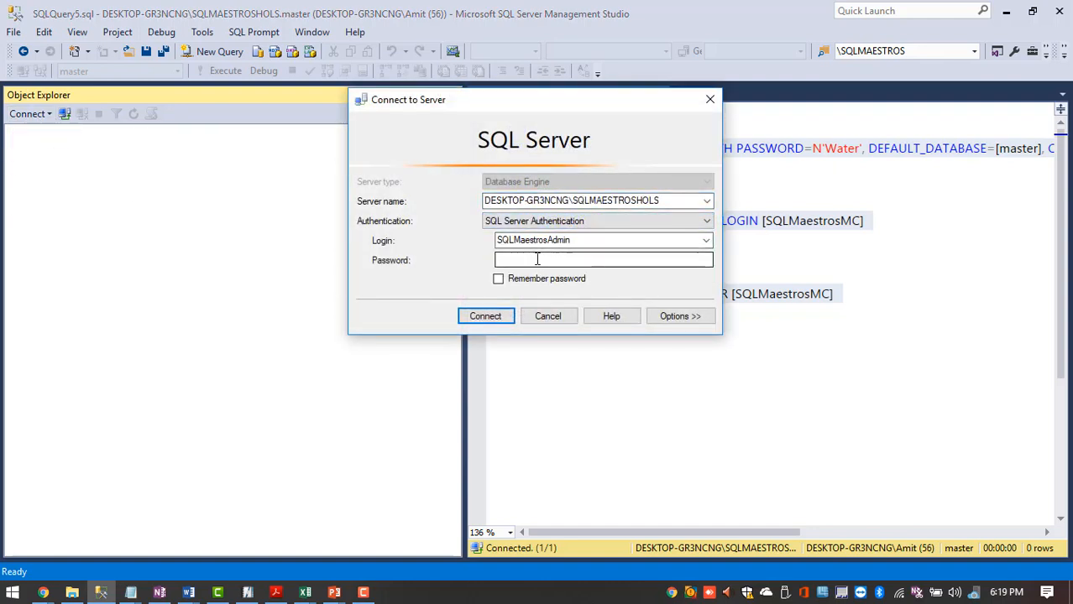
double_click(574, 241)
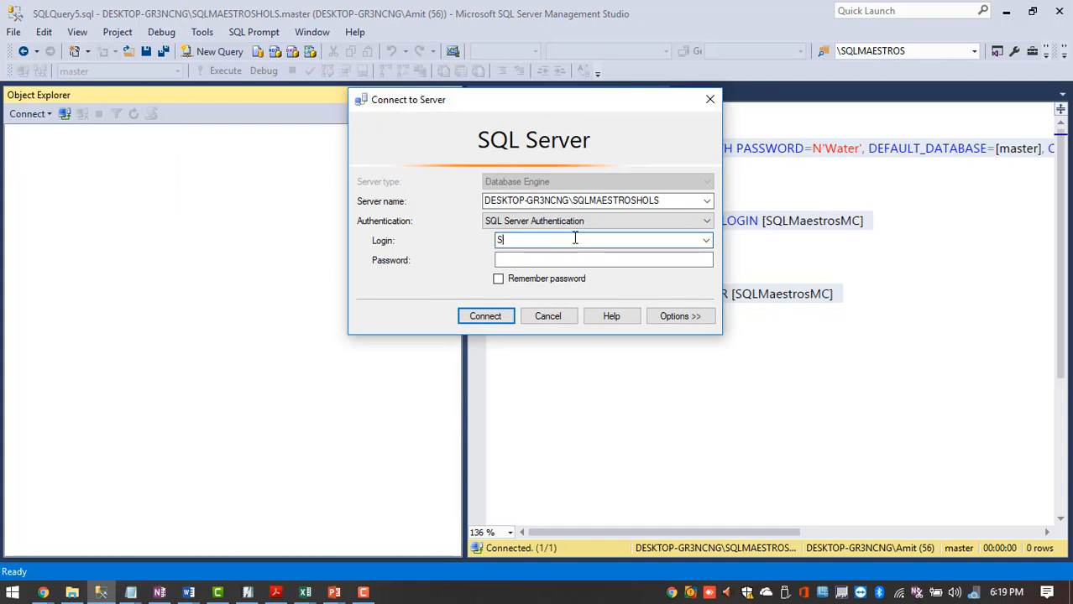
key(Tab)
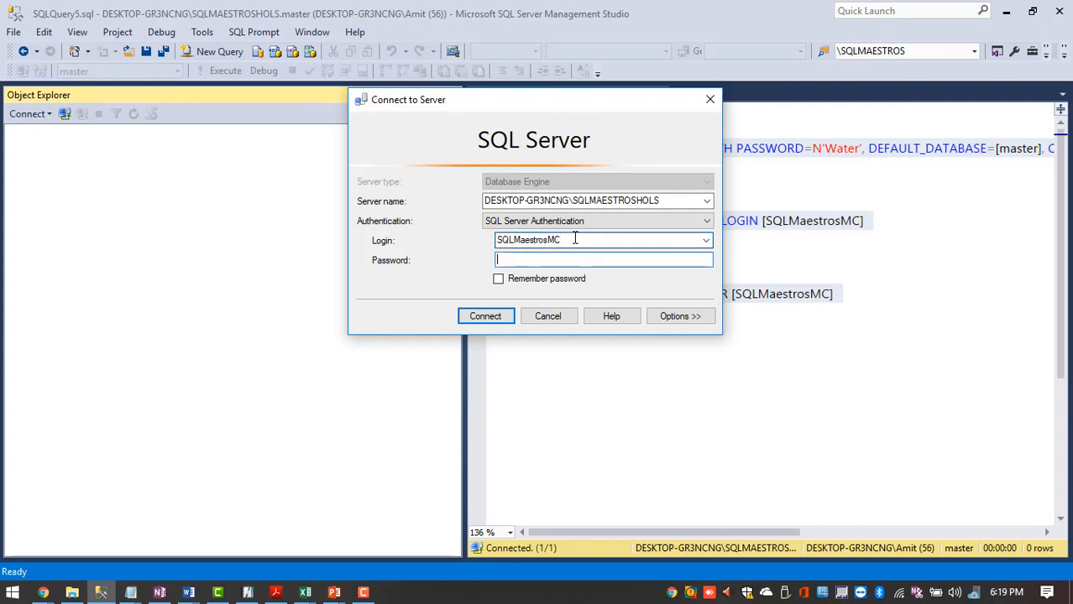
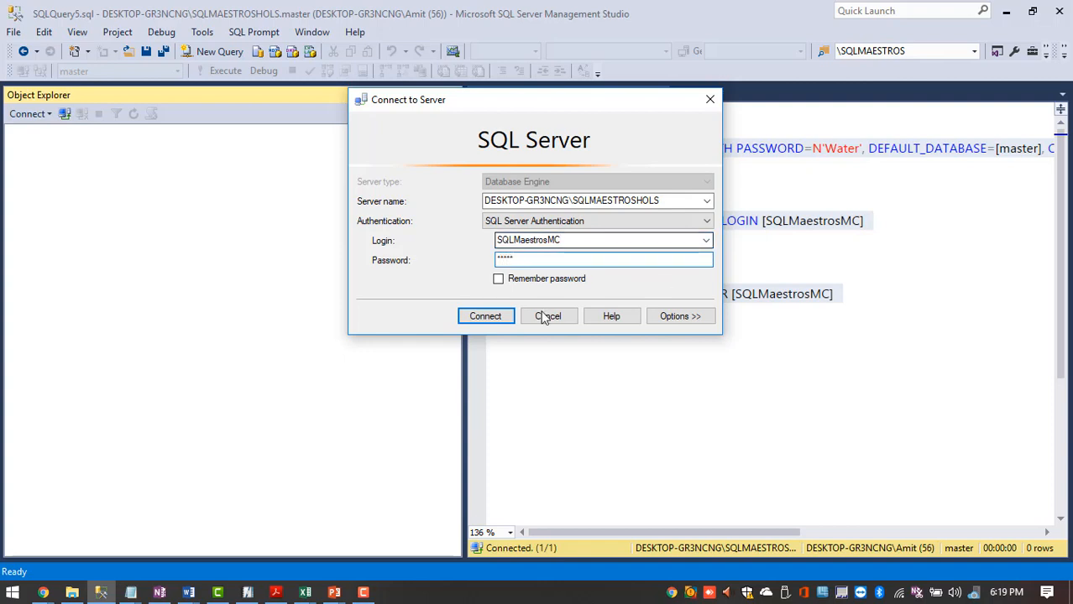
click(496, 318)
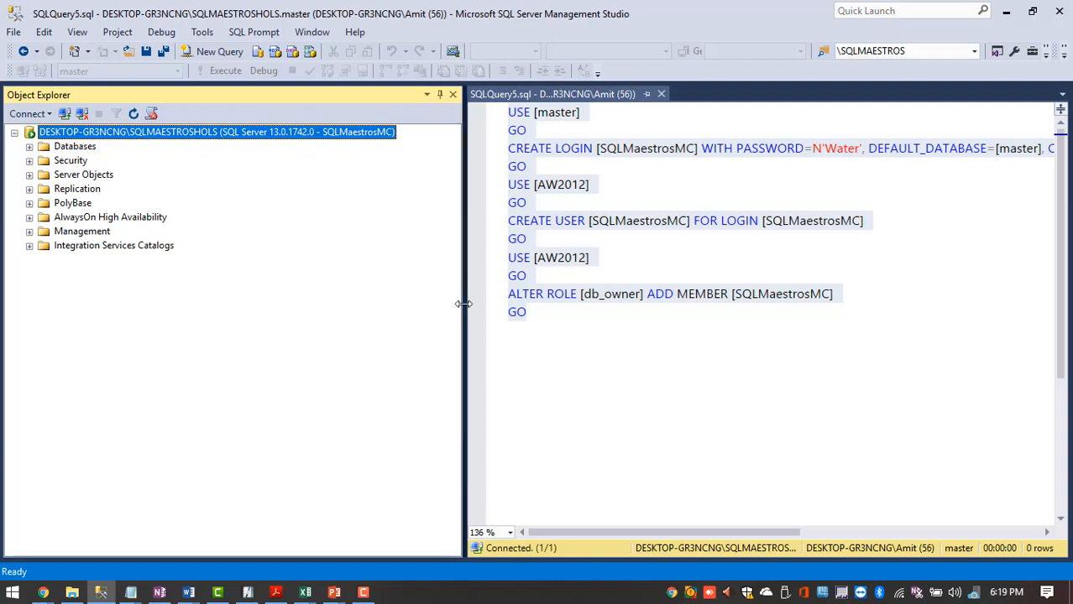
- Expand Databases and try AdventureWorks2012_New, dismissing its 'not accessible' error
drag(463, 304, 369, 304)
click(29, 147)
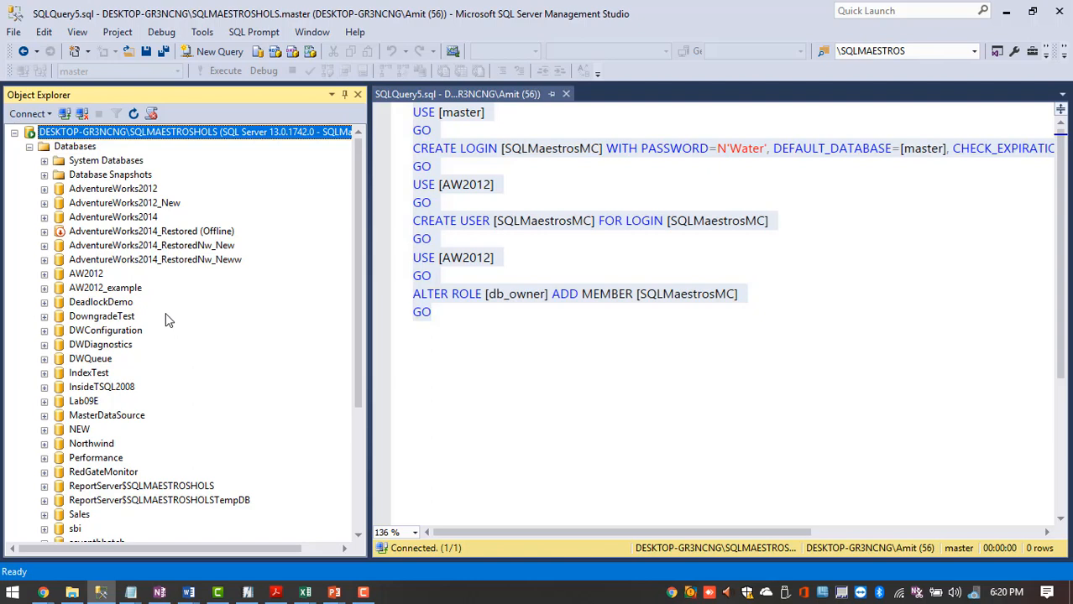
click(45, 203)
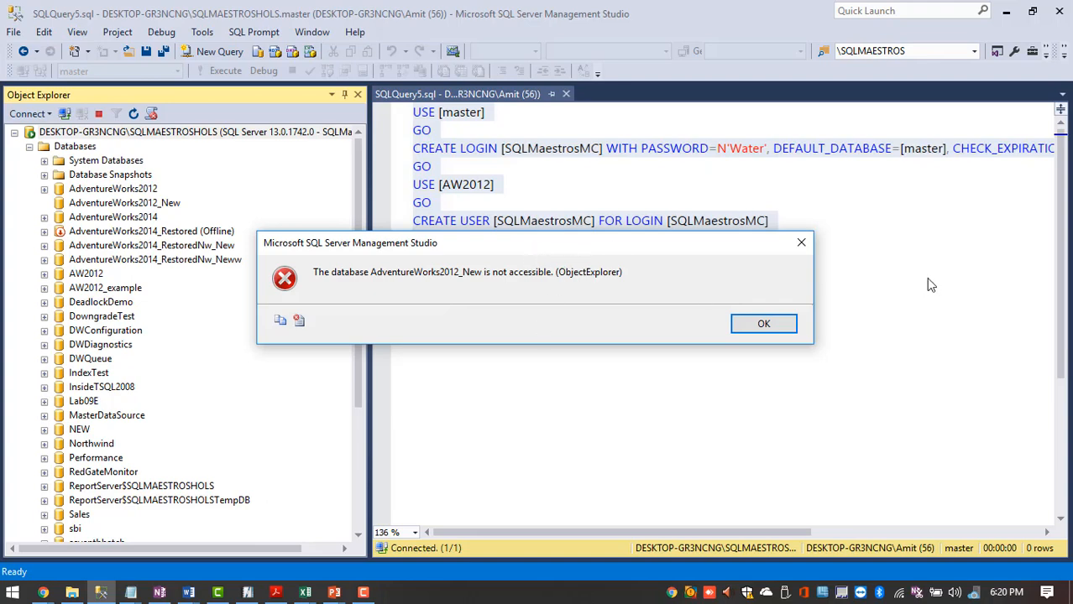
click(737, 330)
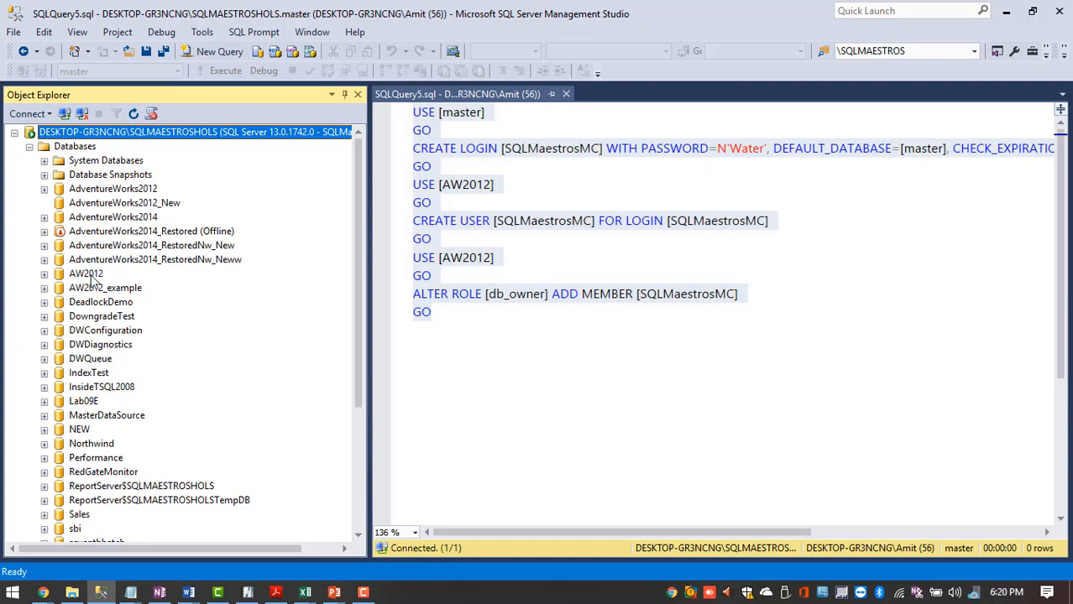
- Select the ALTER ROLE statement and its GO in the script, then clear the selection
click(420, 309)
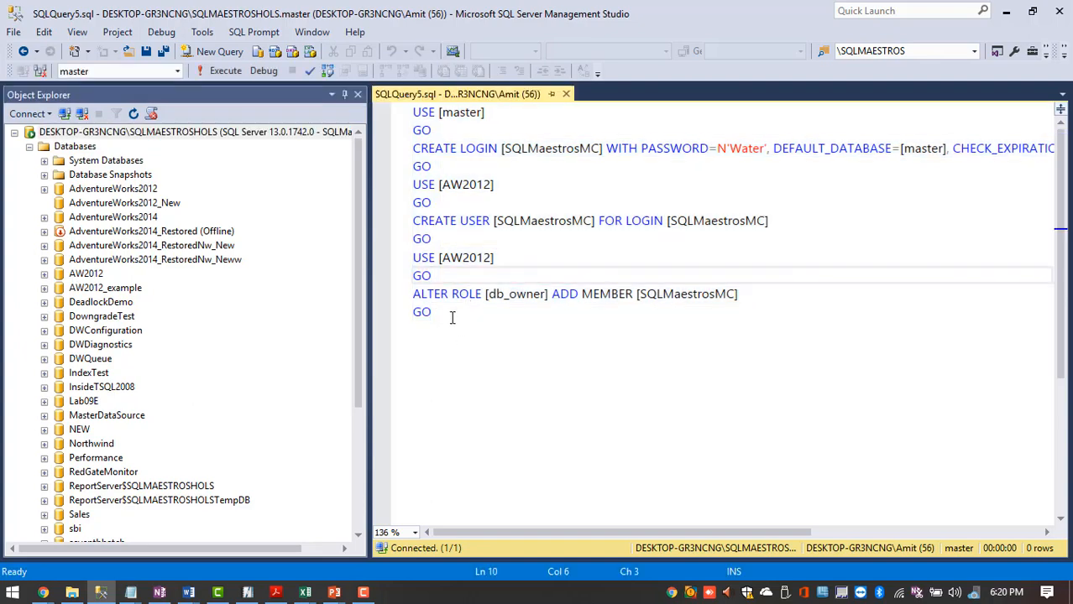
drag(452, 314, 391, 148)
click(579, 293)
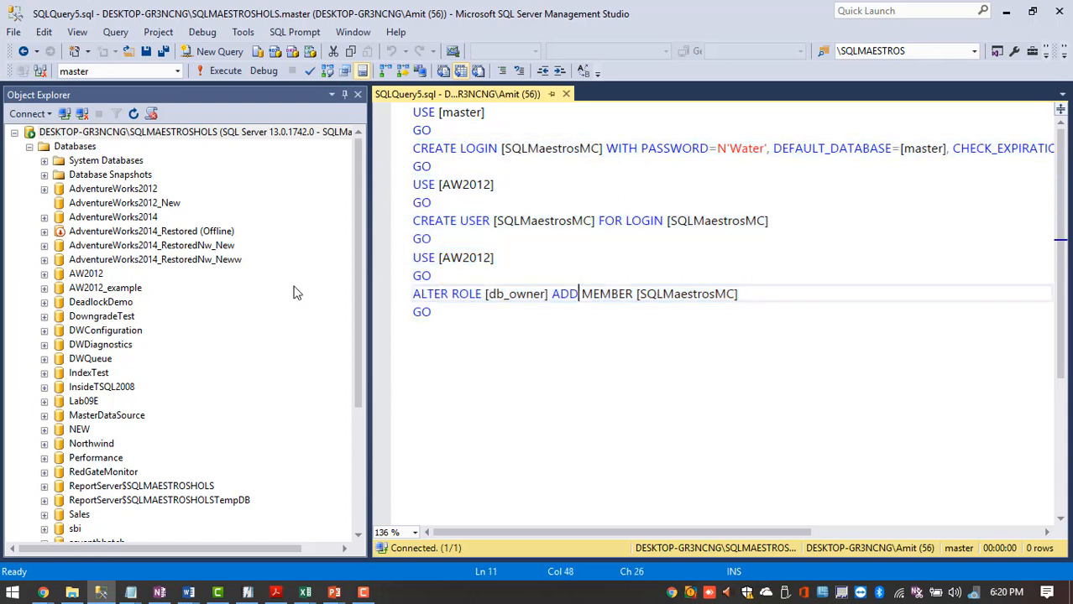
- Expand AW2012 > Tables and run Select Top 1000 Rows on HumanResources.Department
click(84, 276)
click(44, 276)
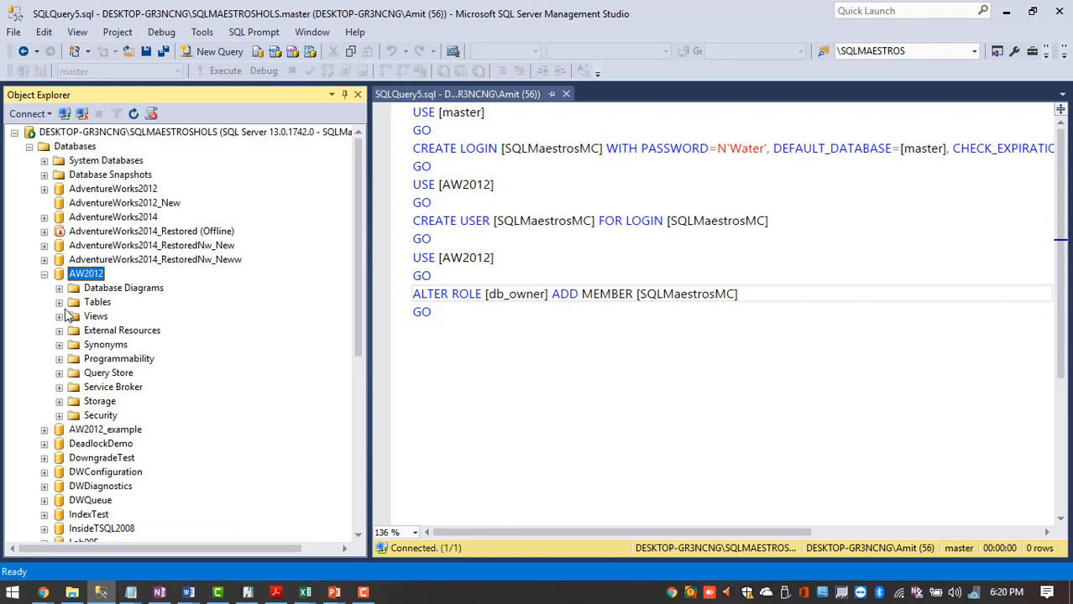
click(59, 303)
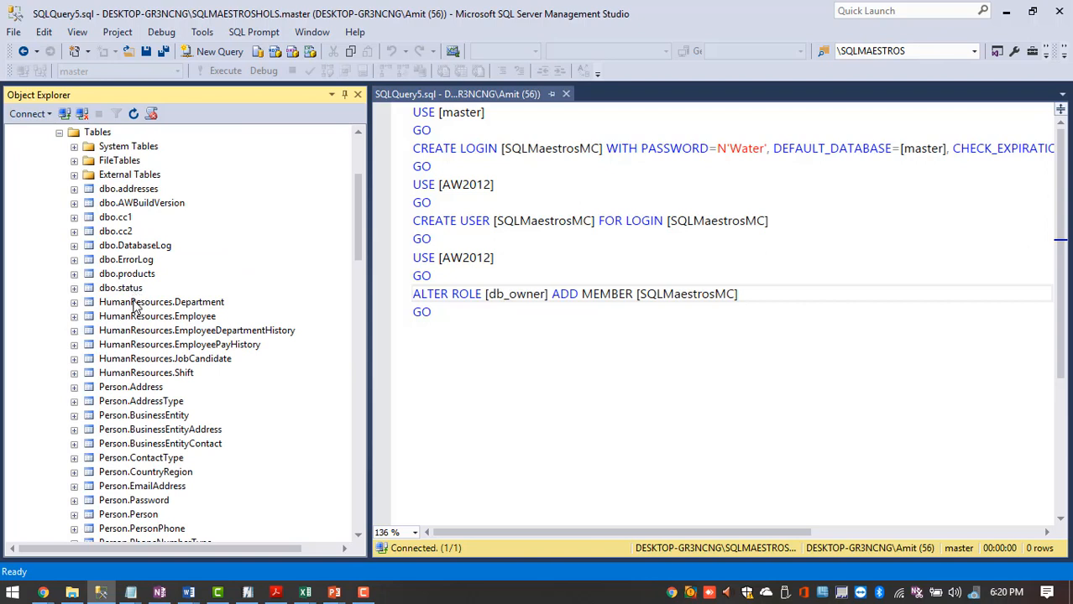
click(134, 308)
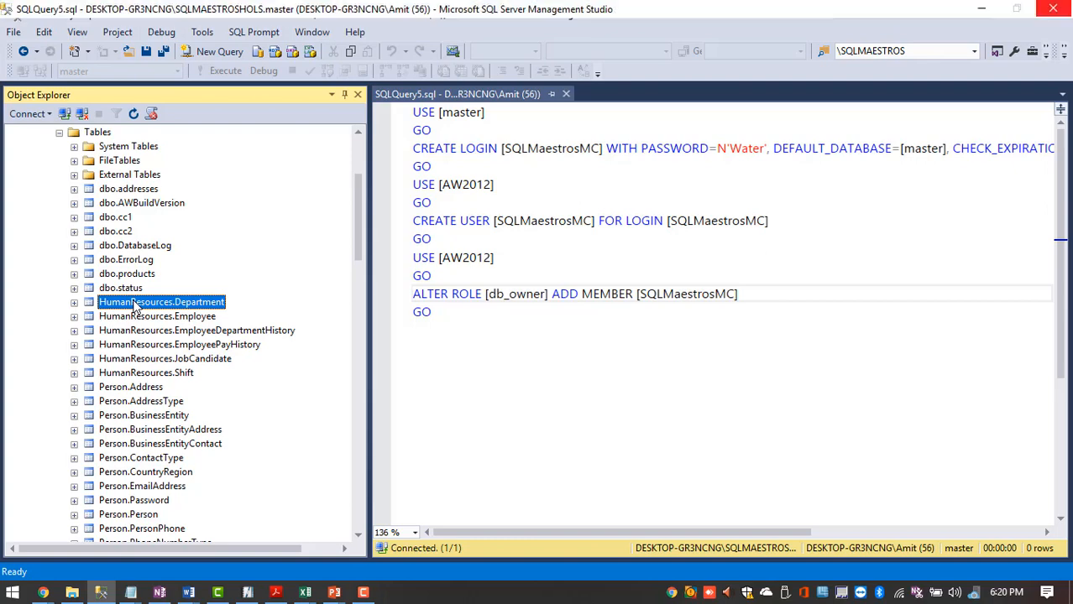
right_click(135, 307)
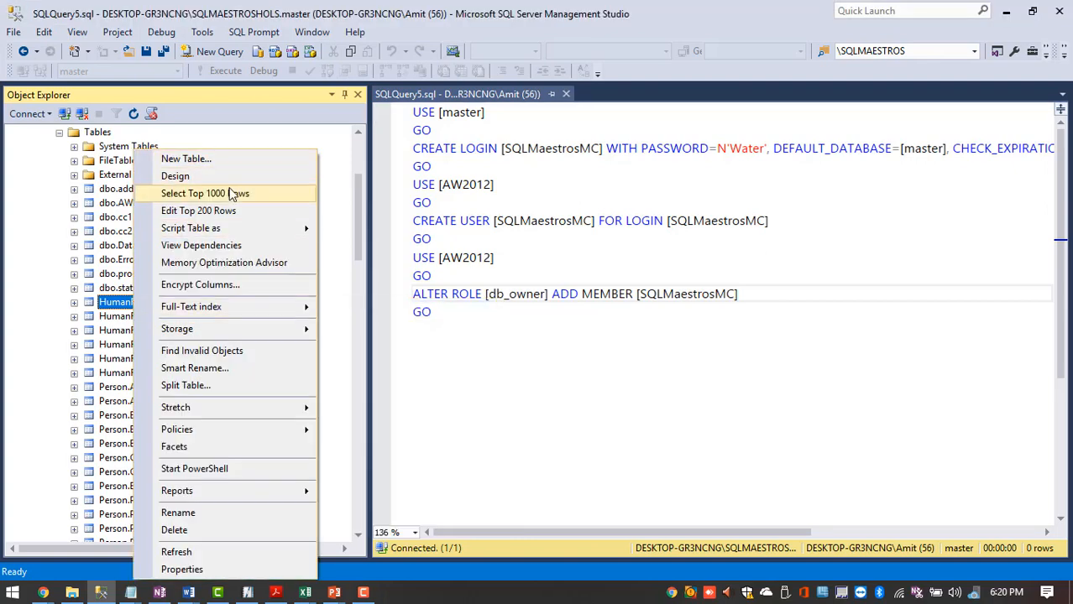
click(230, 194)
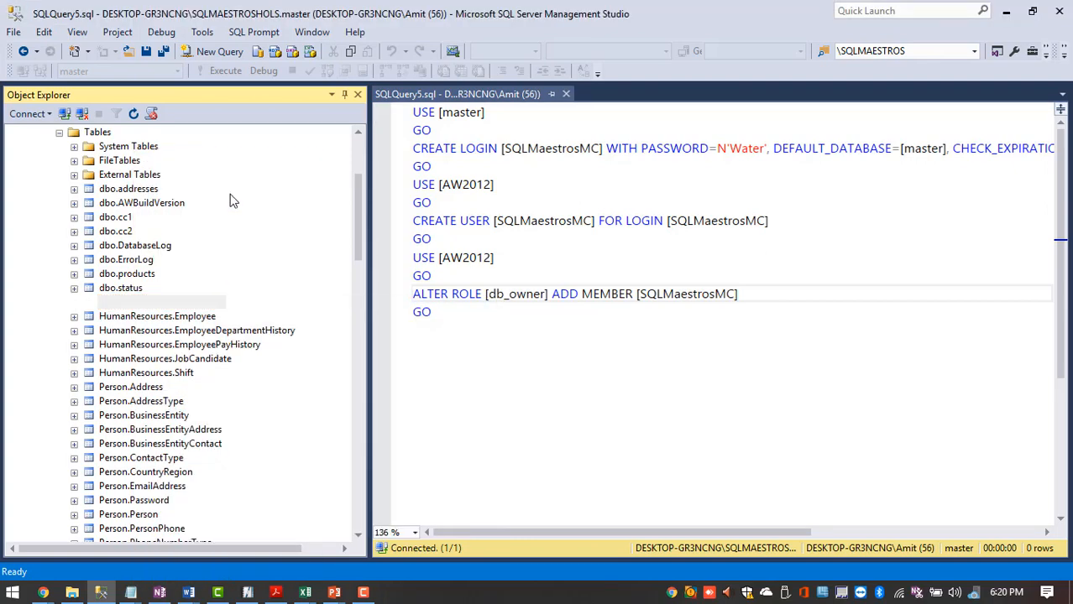